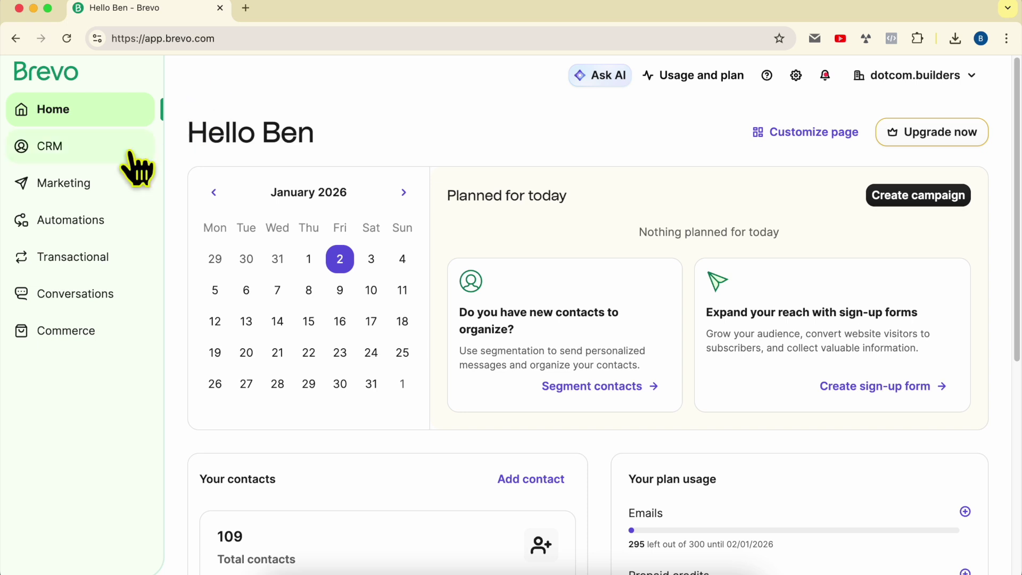
# Step: Go to the marketing campaigns and start a new standard email campaign
pyautogui.click(97, 185)
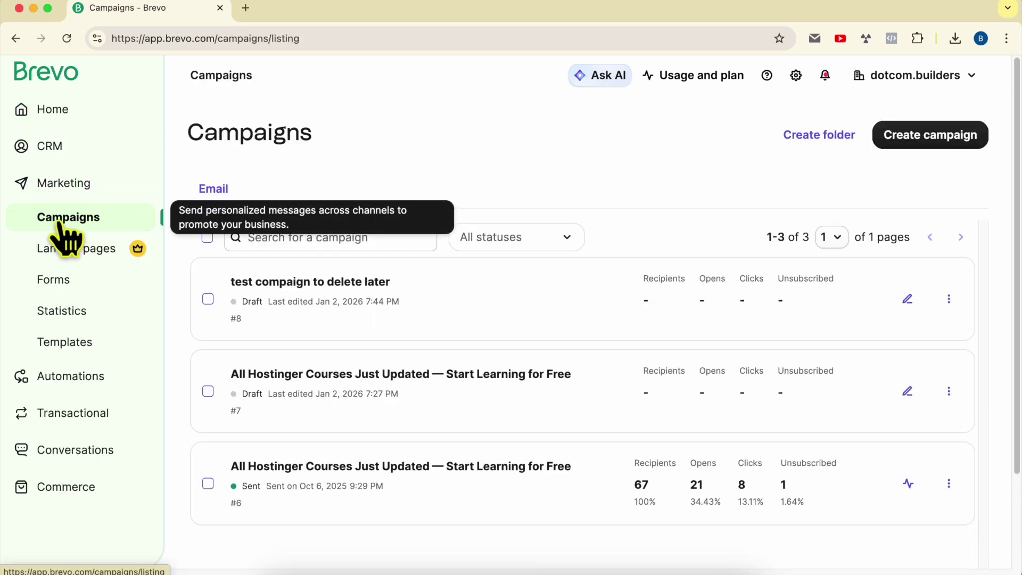
pyautogui.doubleClick(263, 134)
pyautogui.click(374, 149)
pyautogui.doubleClick(269, 132)
pyautogui.click(426, 141)
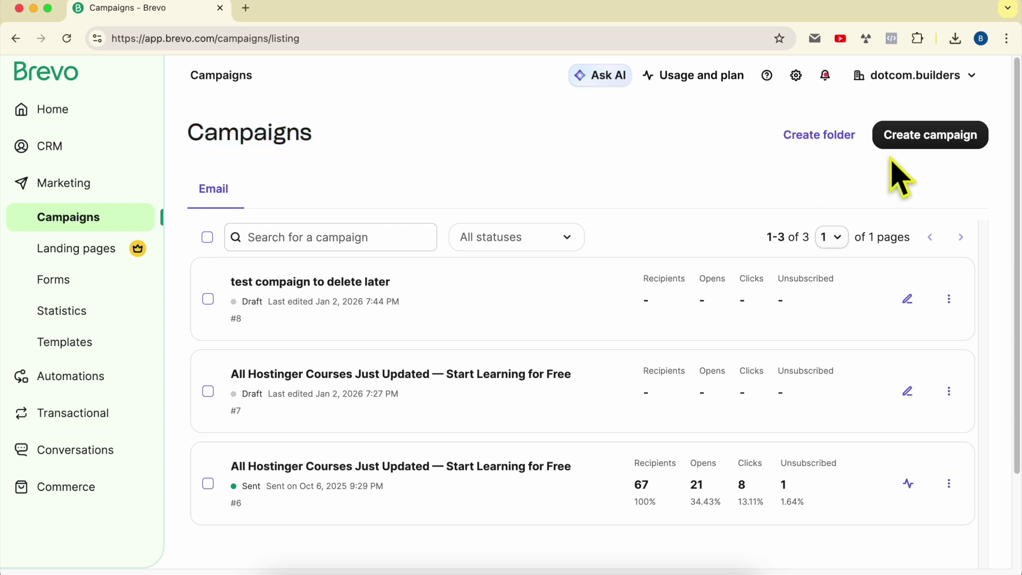
pyautogui.click(939, 140)
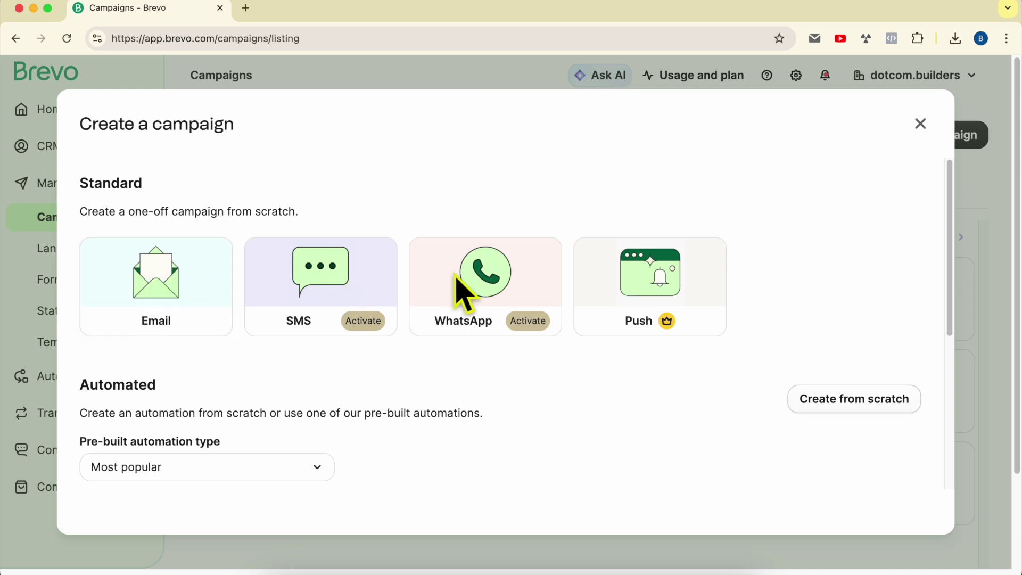
pyautogui.click(186, 277)
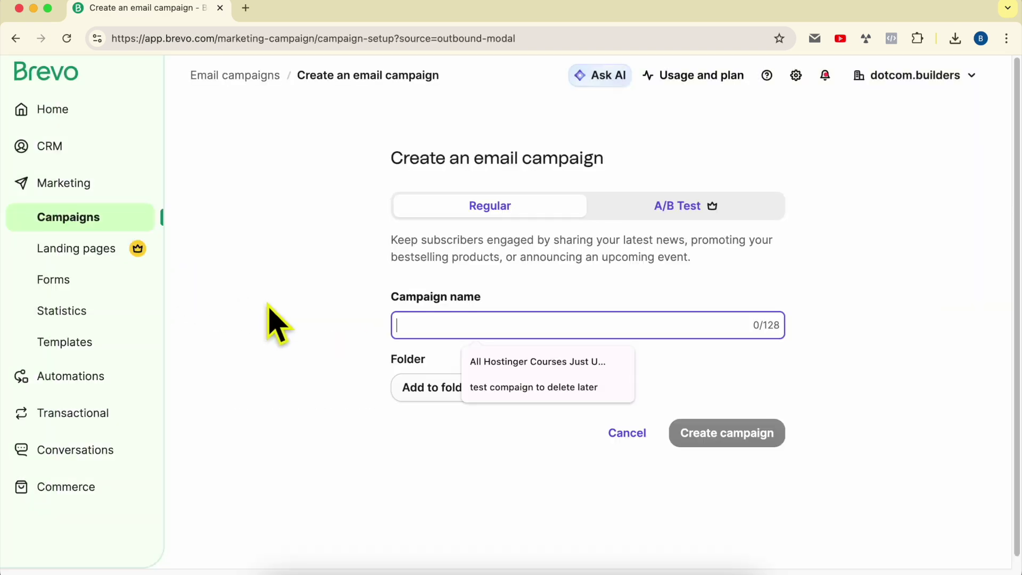
# Step: Name the regular email campaign "Tutorial Test Compain" and create it
pyautogui.moveTo(381, 162); pyautogui.dragTo(639, 157)
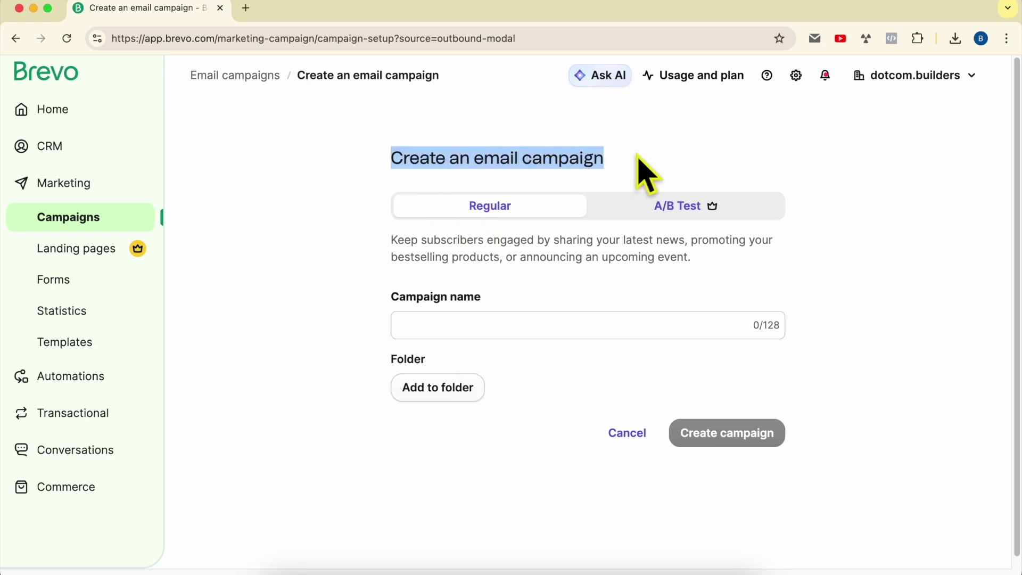
pyautogui.click(441, 323)
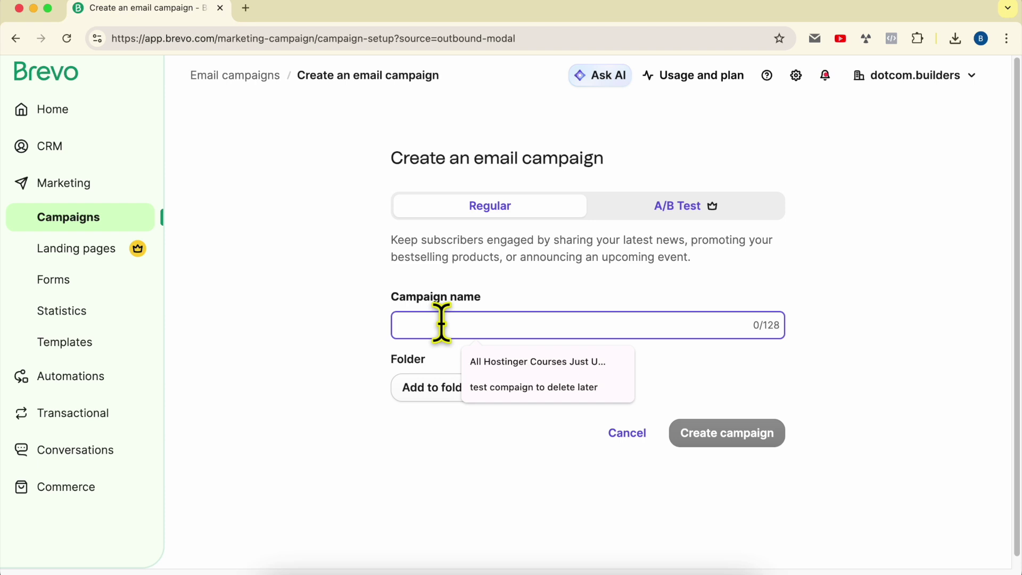
pyautogui.write('Tutorial Test Compain')
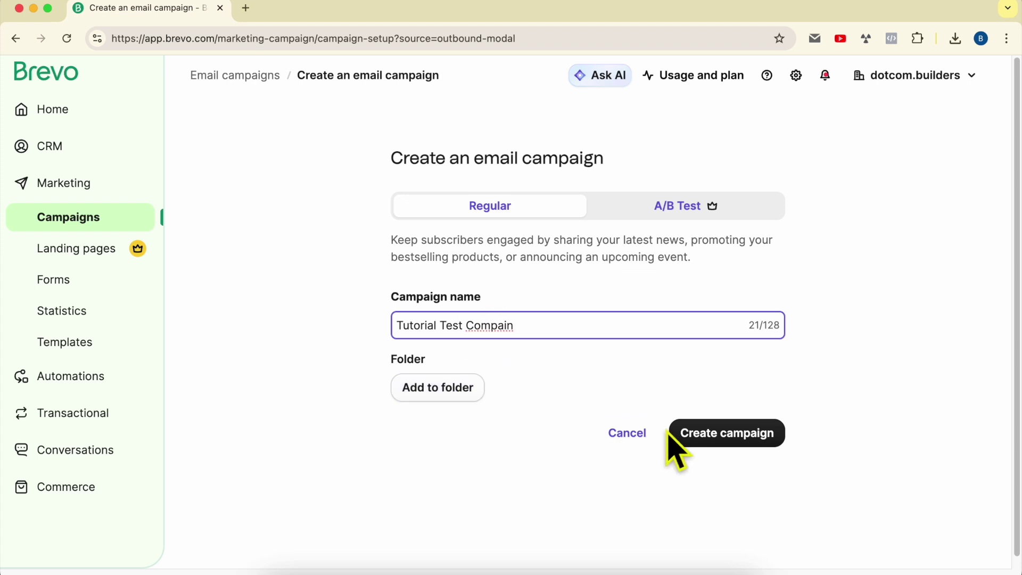
pyautogui.click(756, 447)
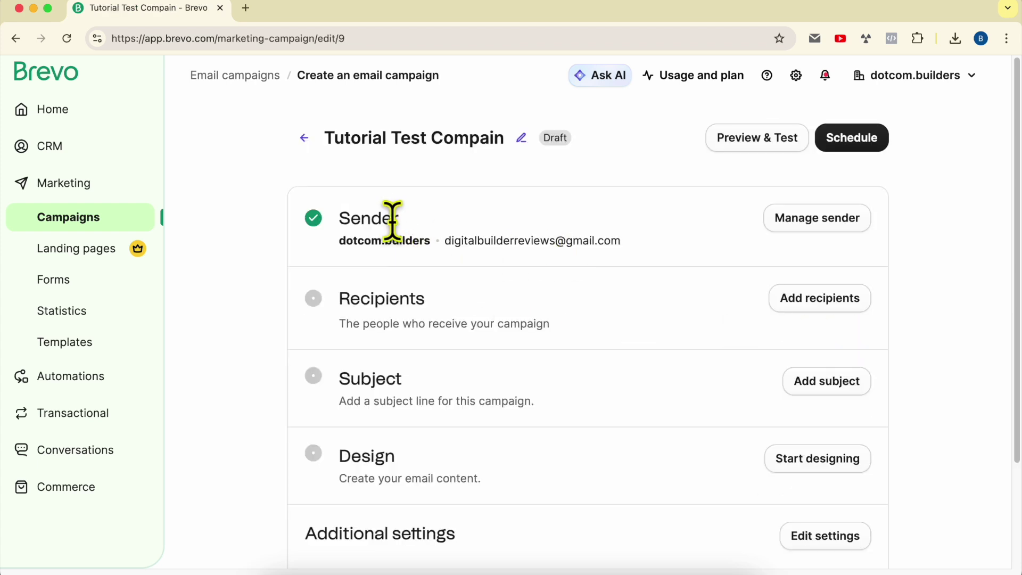
# Step: Change the campaign's sender to the address on the dotcom.builders domain and save it
pyautogui.click(837, 226)
pyautogui.click(484, 300)
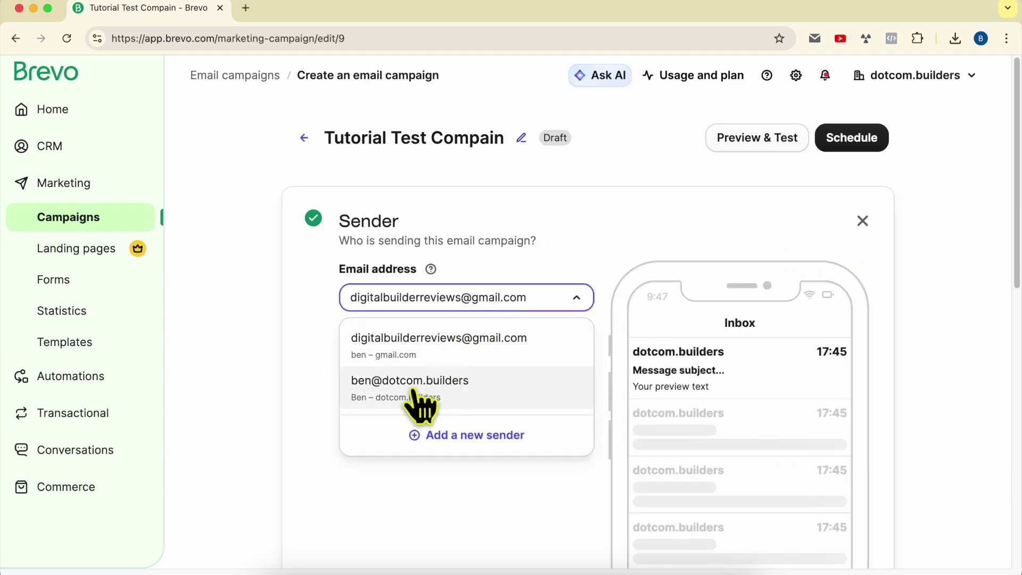
pyautogui.click(440, 404)
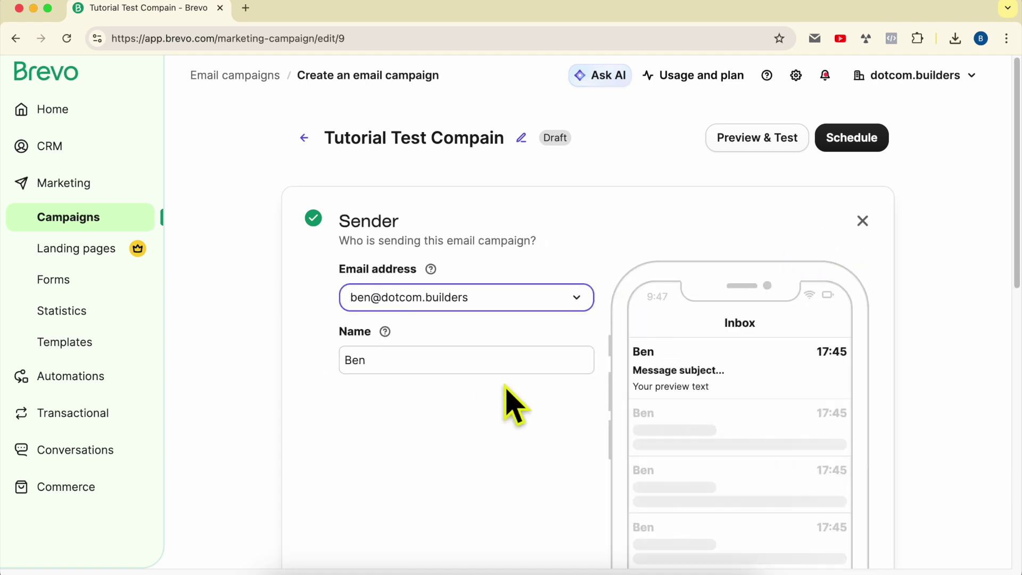
pyautogui.scroll(-5, 532, 405)
pyautogui.click(850, 455)
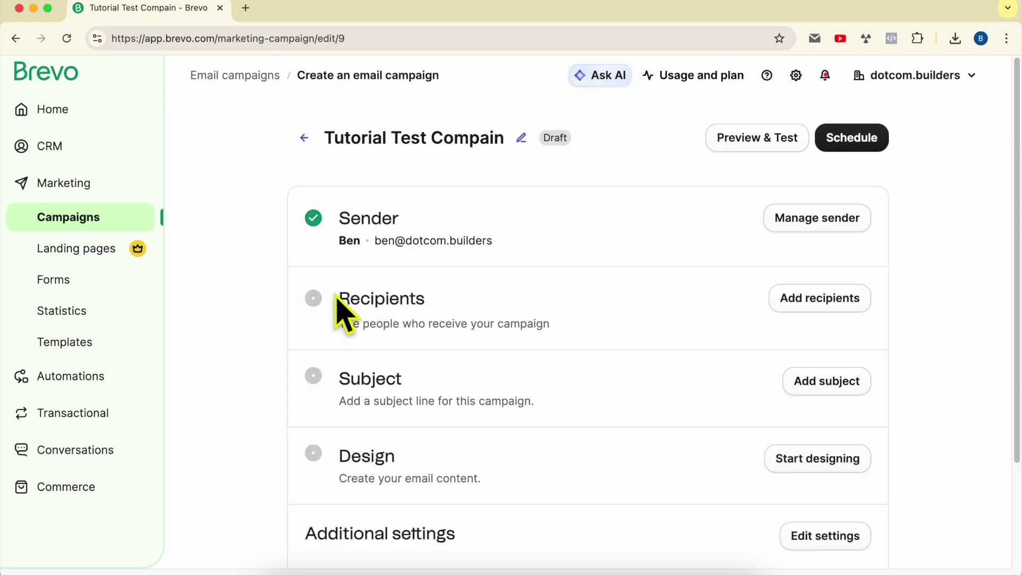
# Step: Add the list "Test Emails List to delete #7" from Your First Folder as the campaign's recipients
pyautogui.click(823, 302)
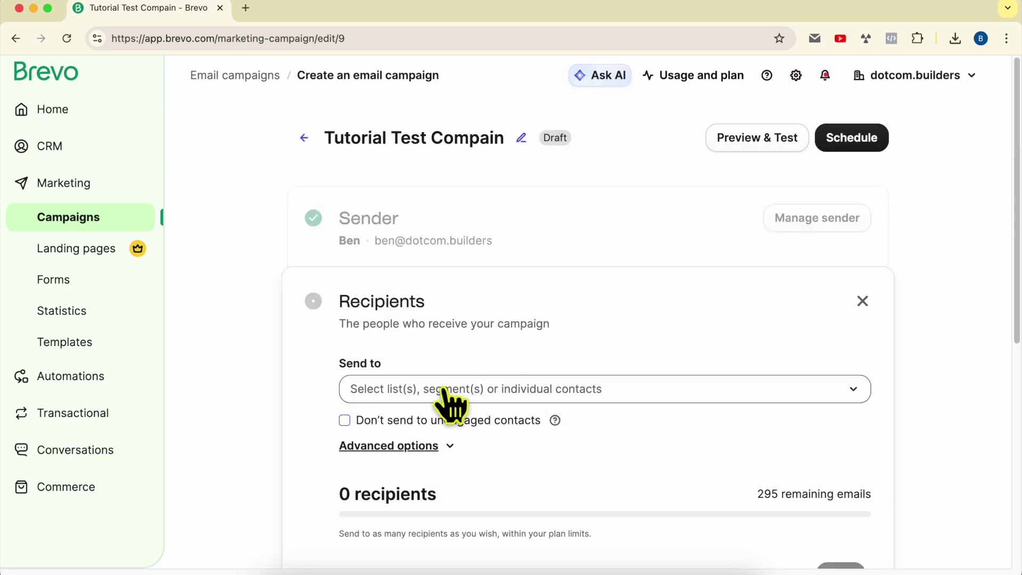
pyautogui.click(450, 394)
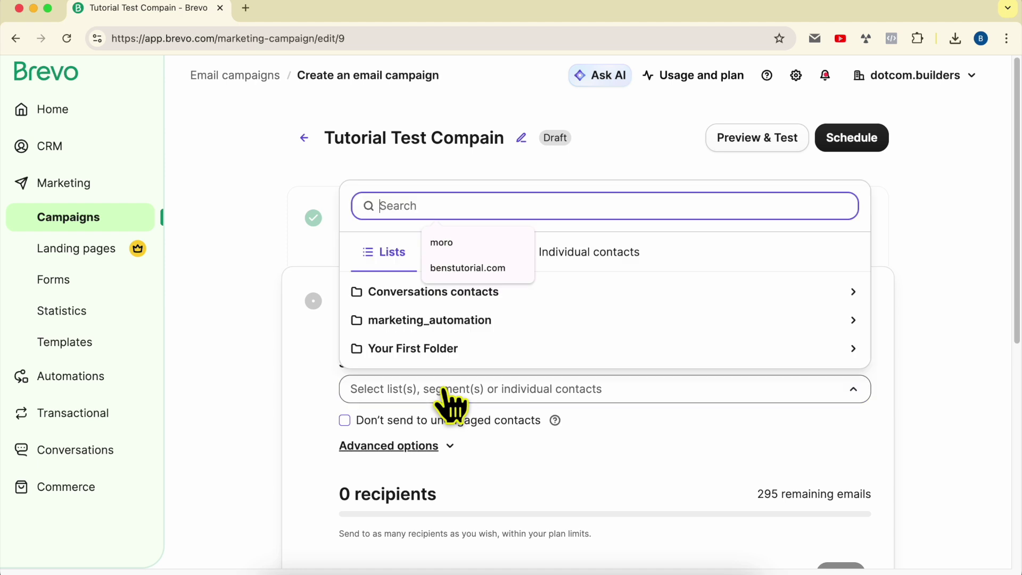
pyautogui.click(482, 354)
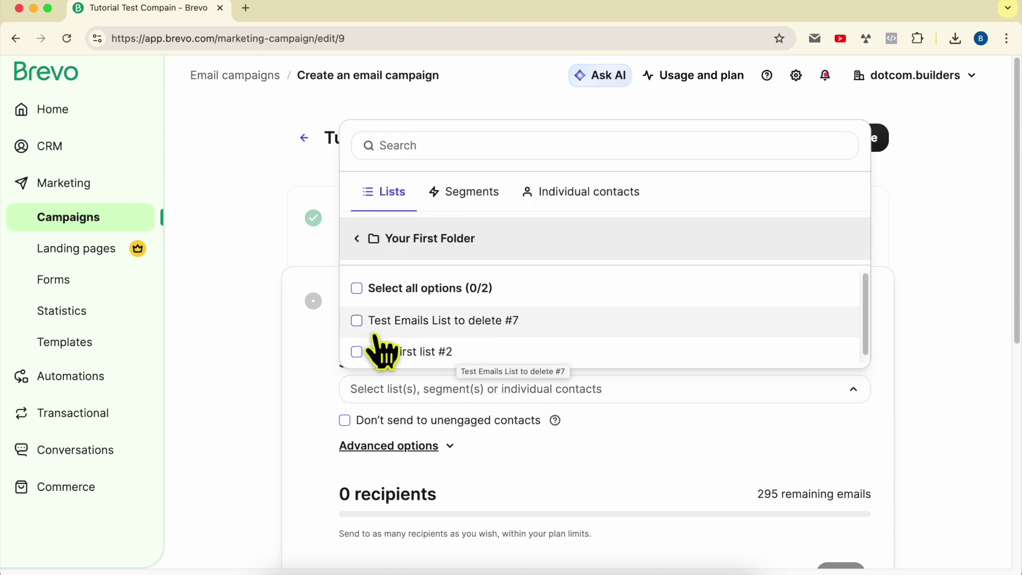
pyautogui.click(442, 328)
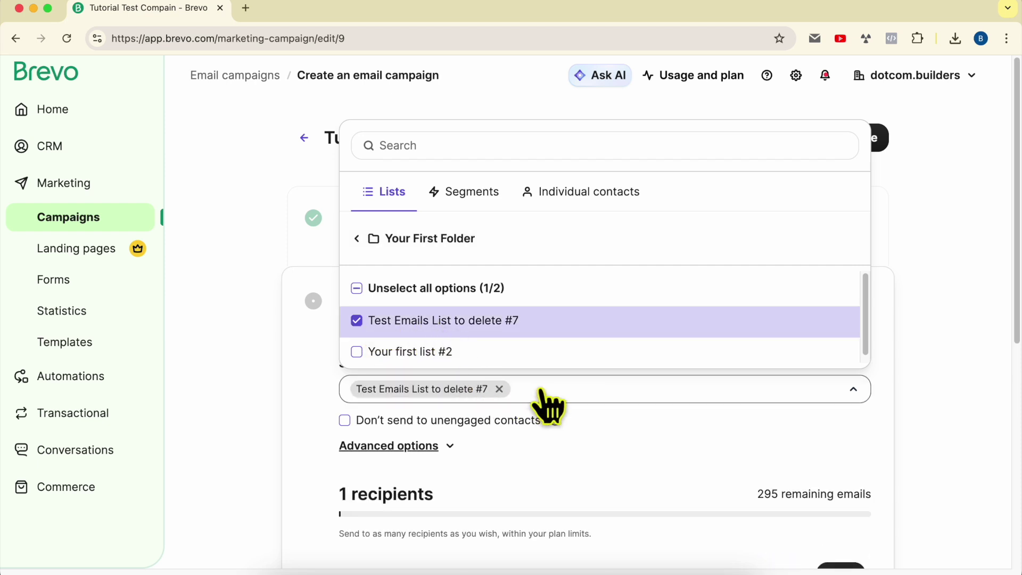
pyautogui.click(914, 356)
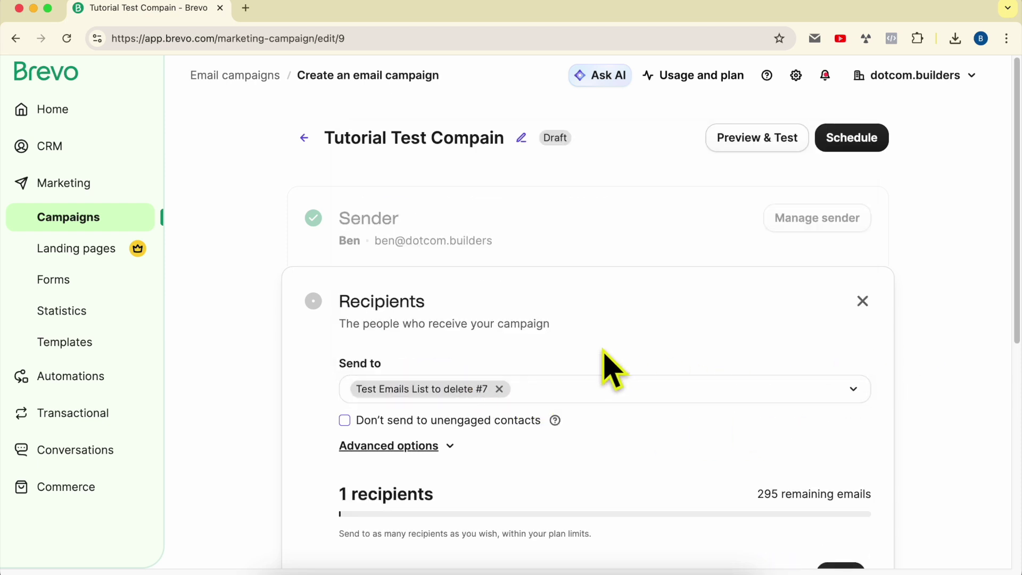
# Step: Try the option that skips unengaged contacts and read its explanation
pyautogui.scroll(-2, 529, 361)
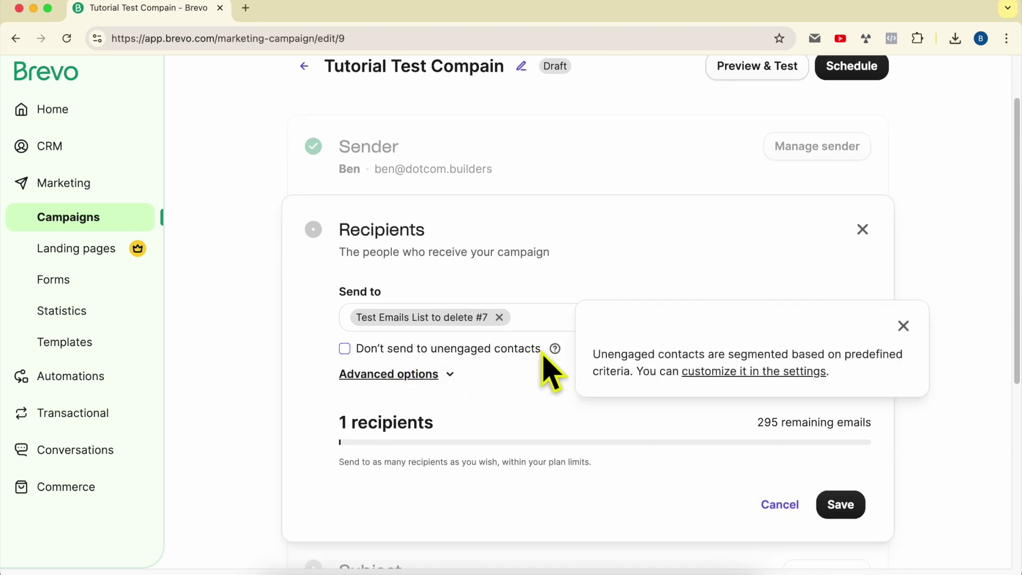
pyautogui.click(494, 352)
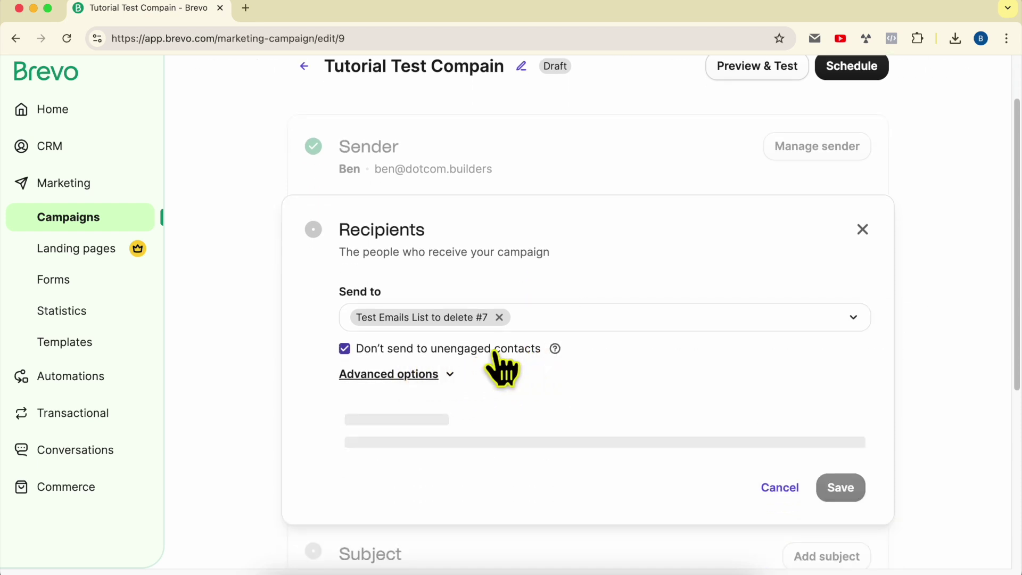
pyautogui.click(527, 353)
pyautogui.moveTo(555, 352)
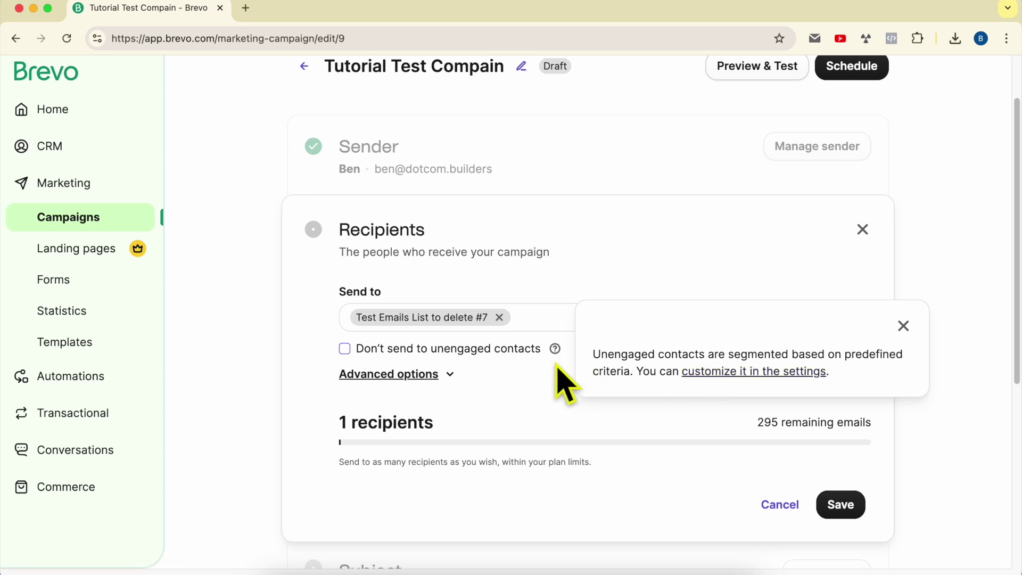
# Step: Examine the advanced recipient options, including the lists and segments that can be excluded
pyautogui.scroll(-3, 498, 388)
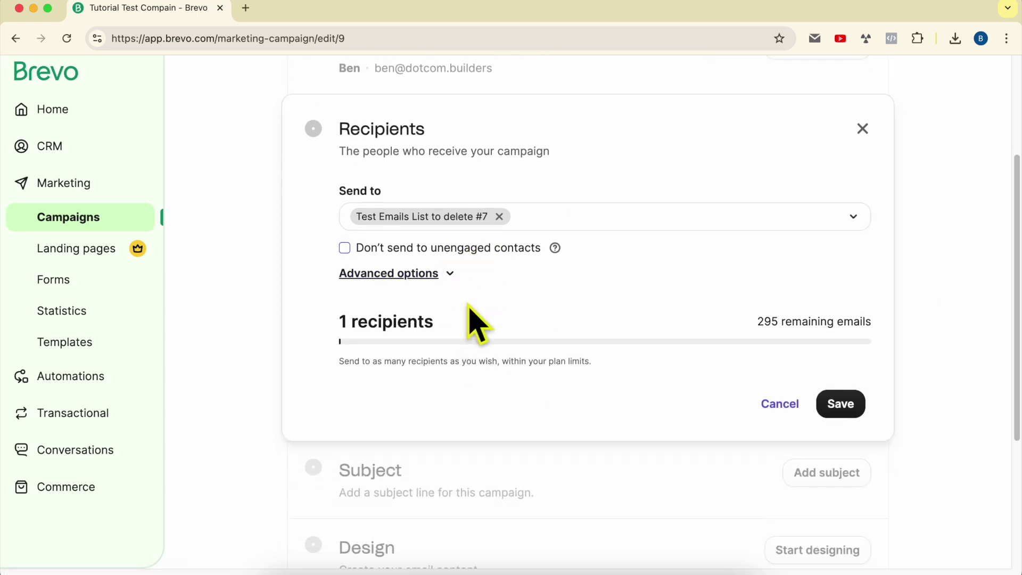
pyautogui.click(450, 273)
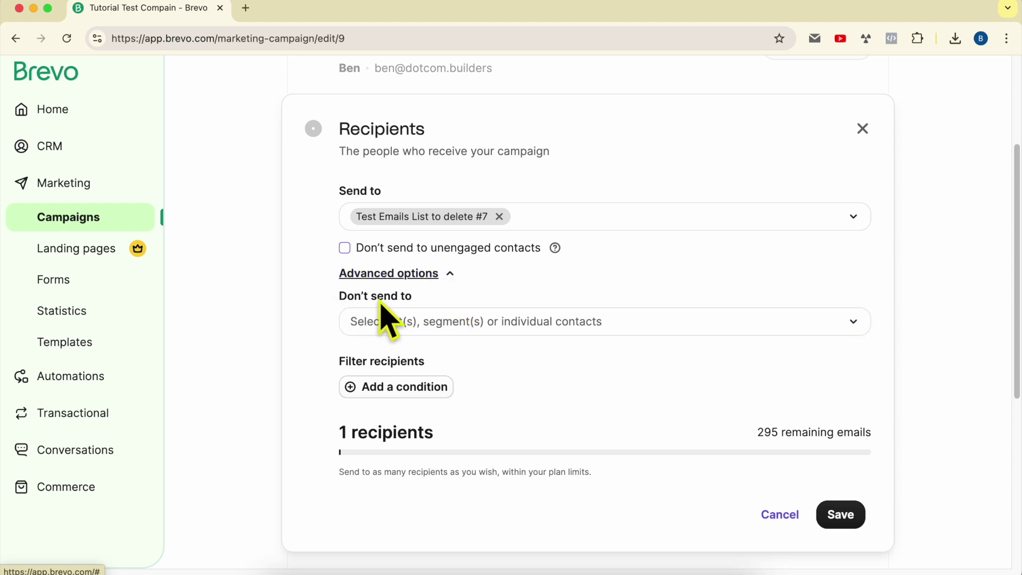
pyautogui.click(429, 322)
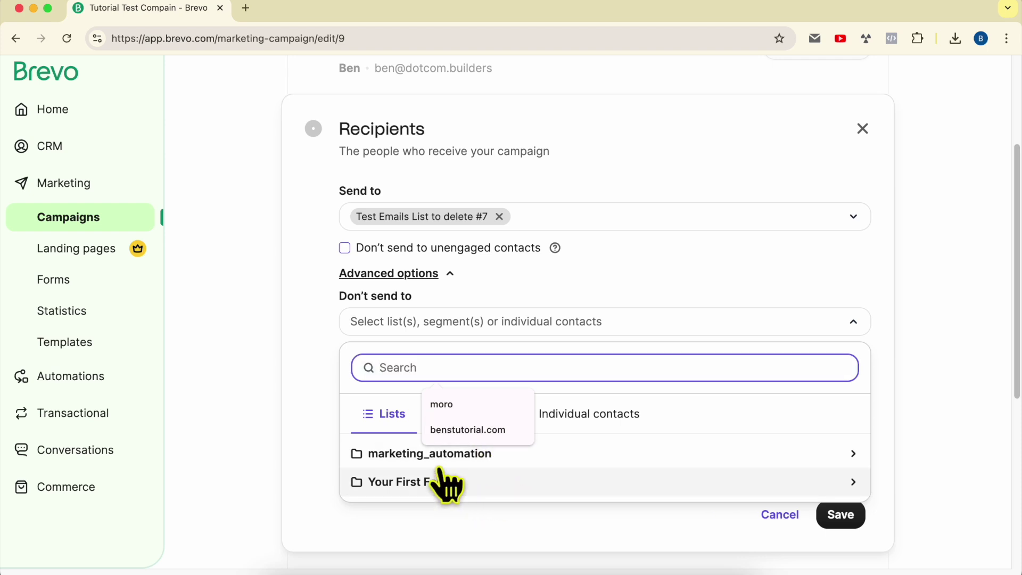
pyautogui.click(492, 420)
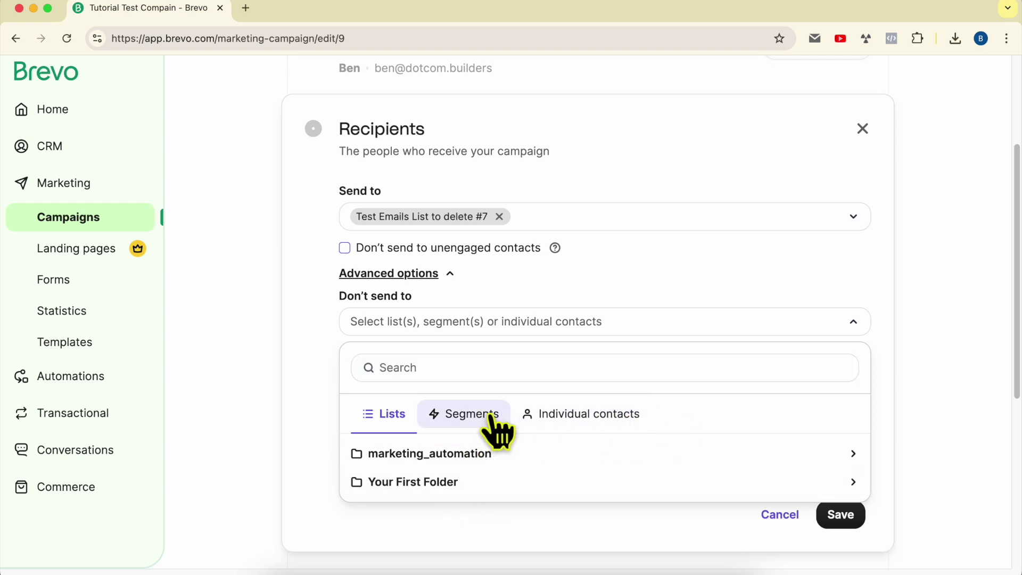
pyautogui.click(491, 423)
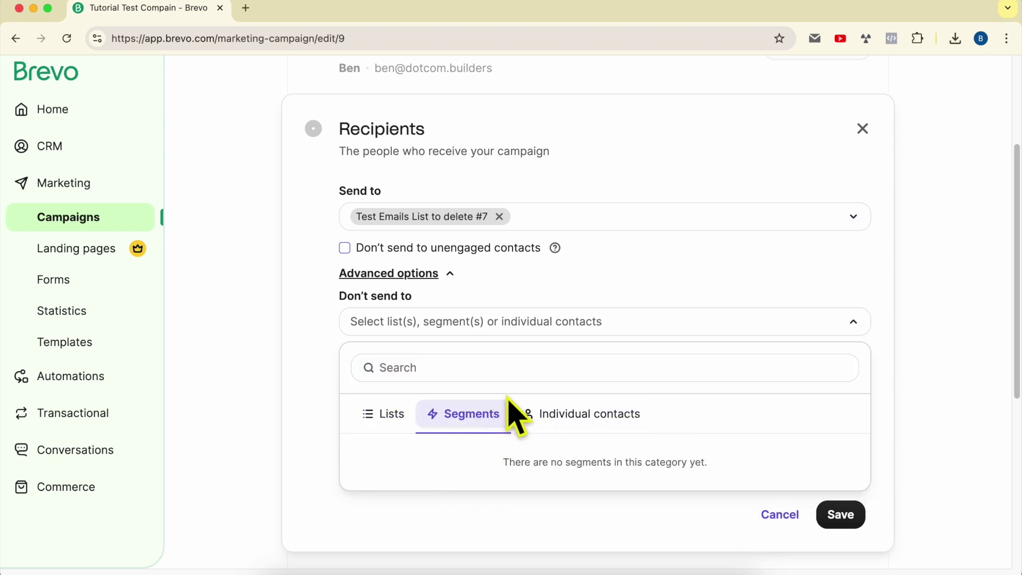
pyautogui.click(394, 276)
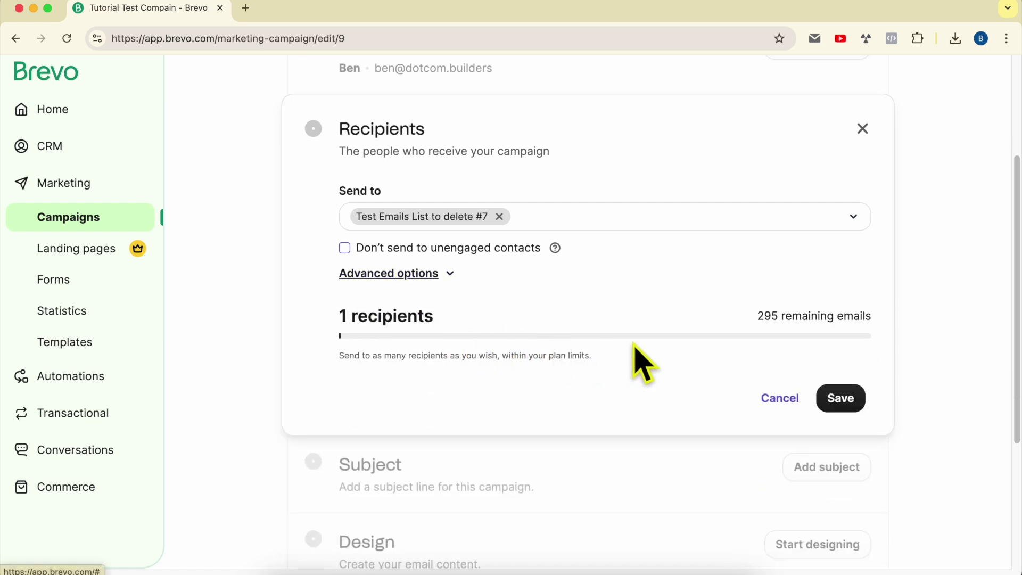
# Step: Check the number of recipients against the remaining emails and save the recipient selection
pyautogui.tripleClick(793, 316)
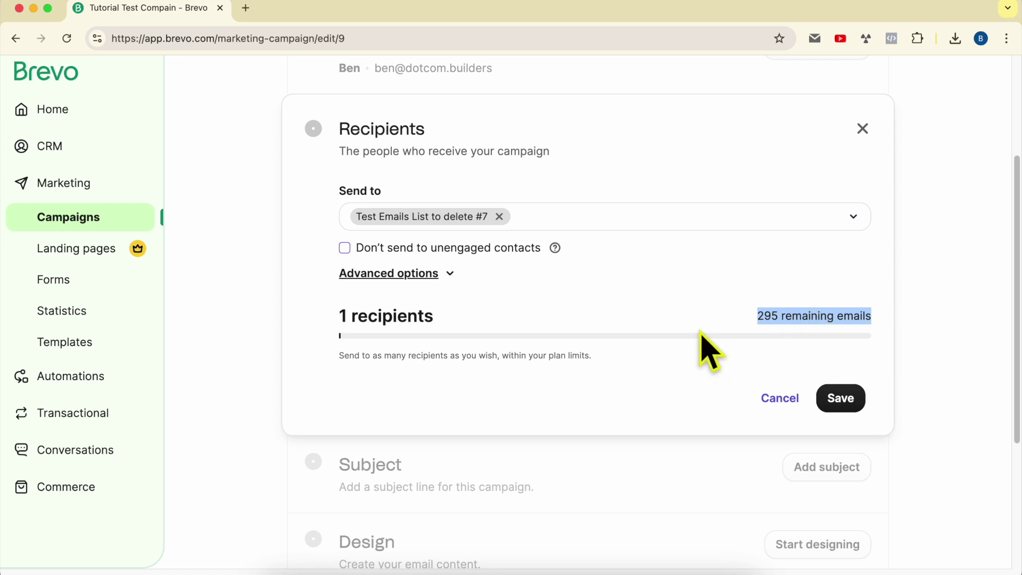
pyautogui.click(748, 368)
pyautogui.doubleClick(375, 317)
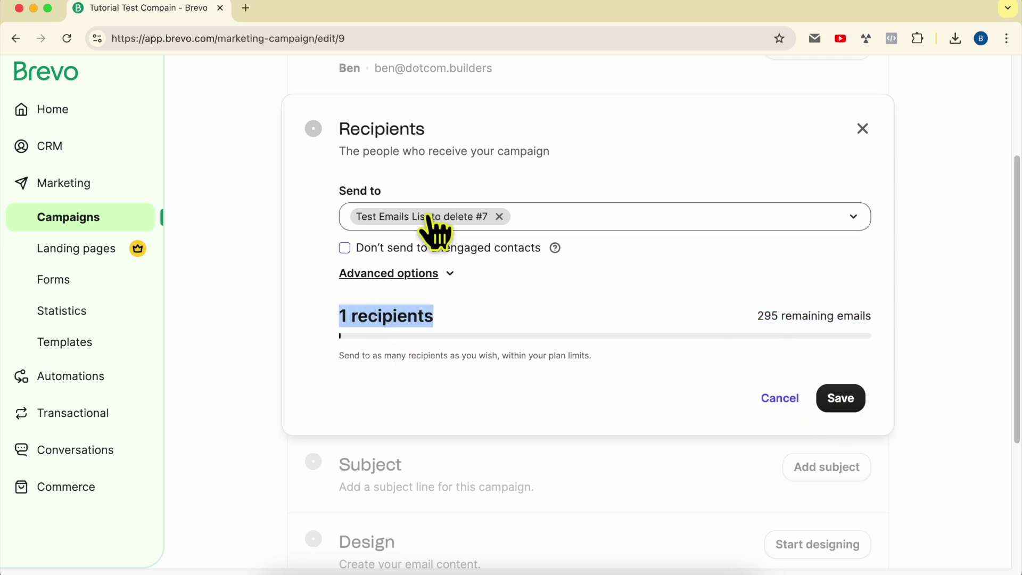
pyautogui.tripleClick(362, 316)
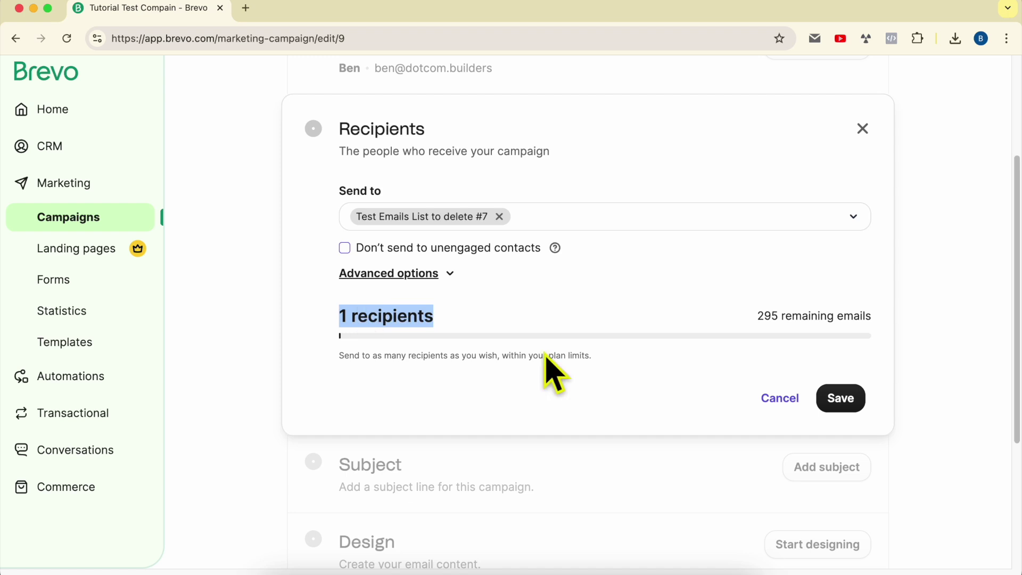
pyautogui.click(842, 400)
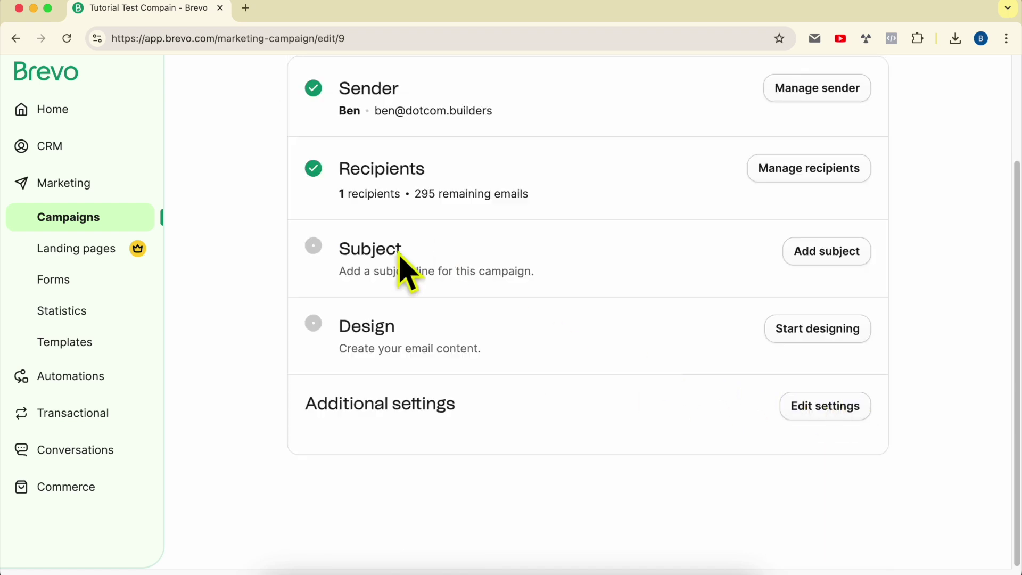
# Step: Open the campaign's subject line for editing
pyautogui.click(828, 258)
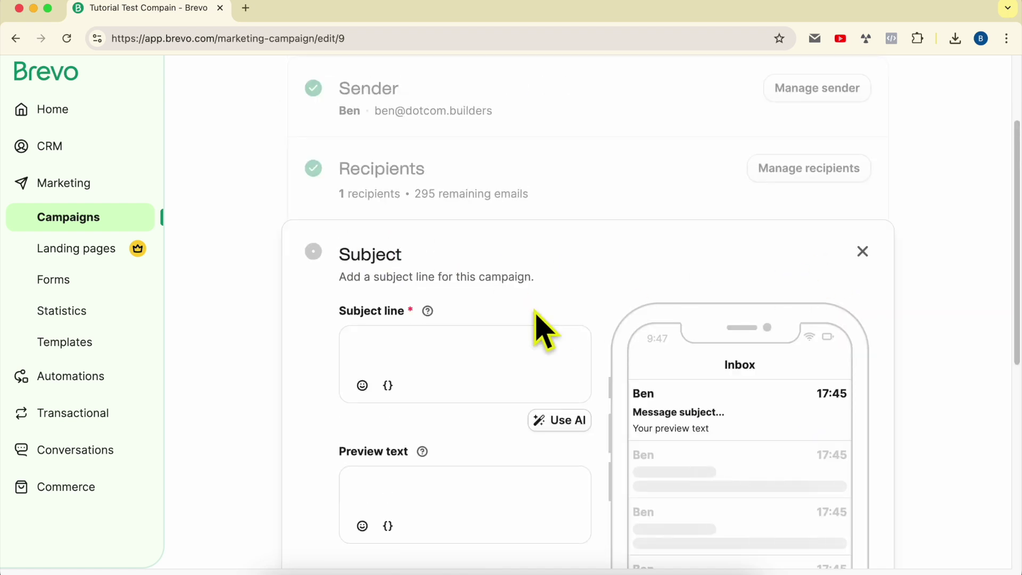
pyautogui.click(424, 346)
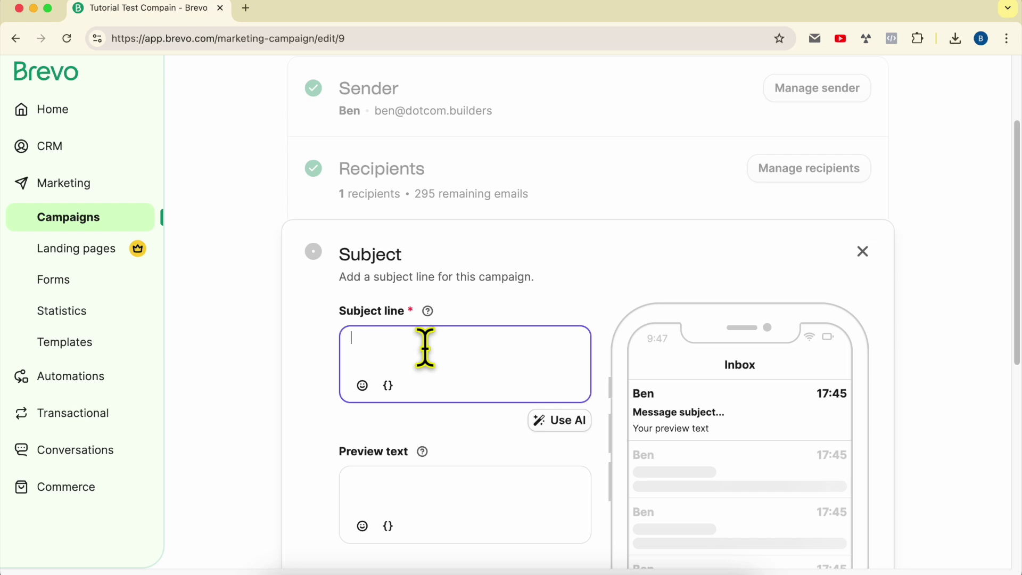
# Step: Open ChatGPT in its own browser tab next to the Brevo campaign
pyautogui.click(242, 38)
pyautogui.write('chatg')
pyautogui.press('Return')
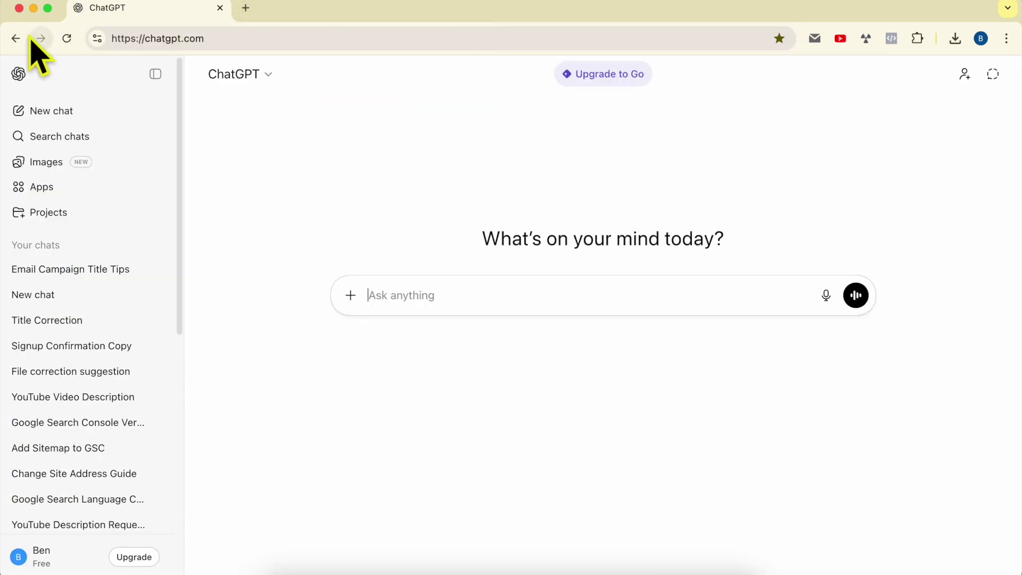
pyautogui.press('super+shift+t')
pyautogui.moveTo(233, 11); pyautogui.dragTo(182, 21)
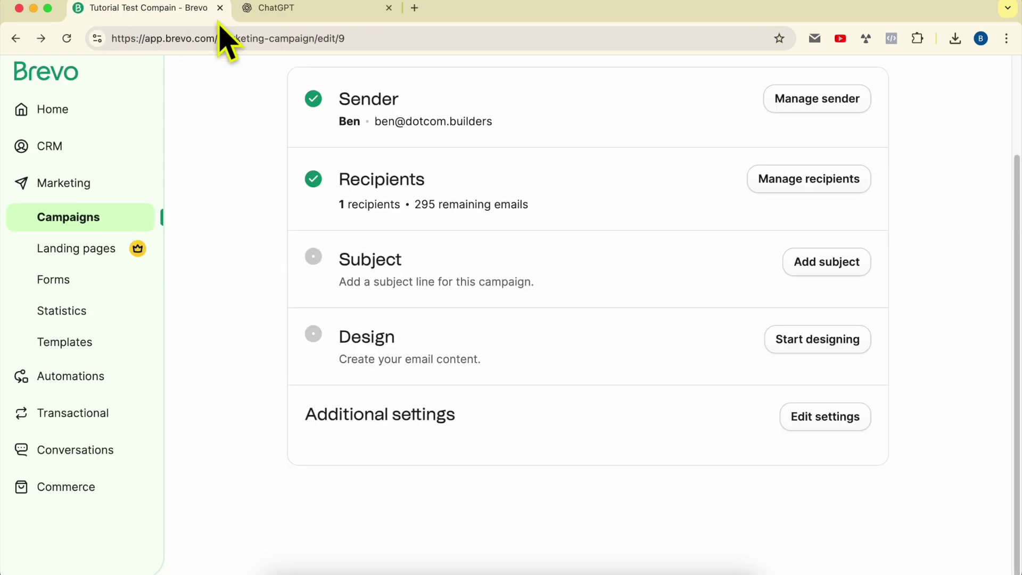
# Step: Ask ChatGPT to write a quick email to send to the newsletter
pyautogui.hotkey('ctrl', 'Tab')
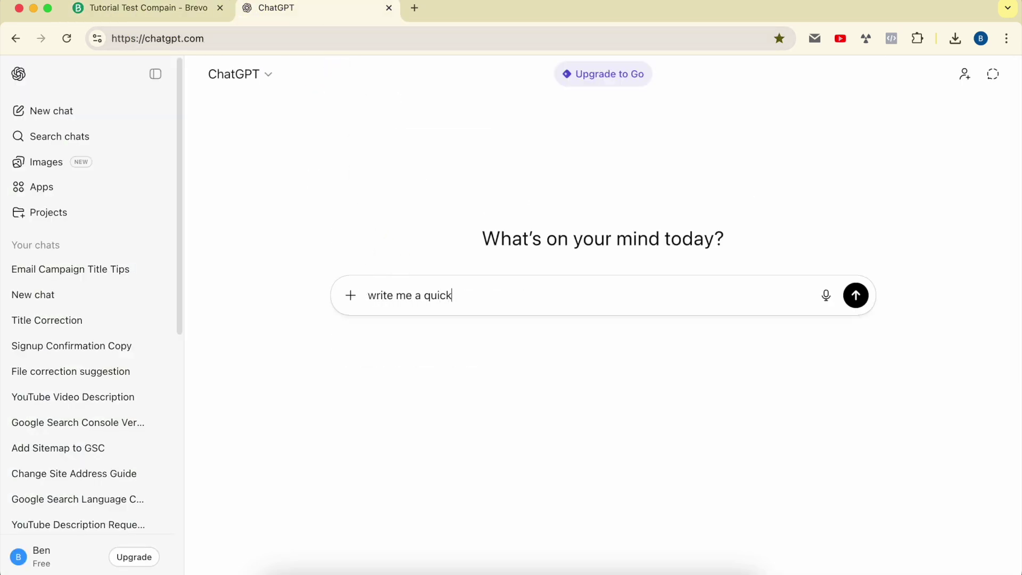
pyautogui.write('email to send to my newsletere')
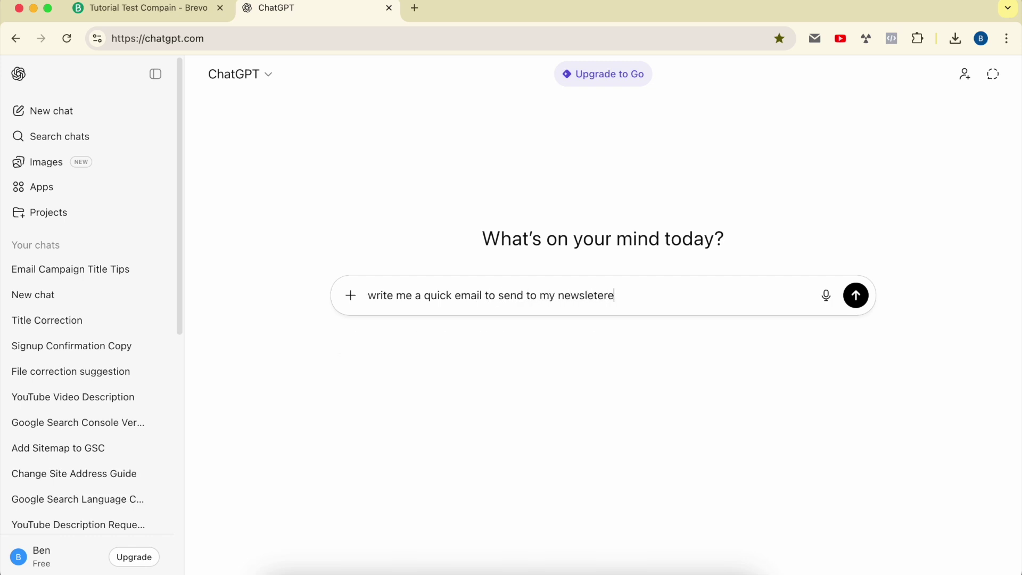
pyautogui.press('Return')
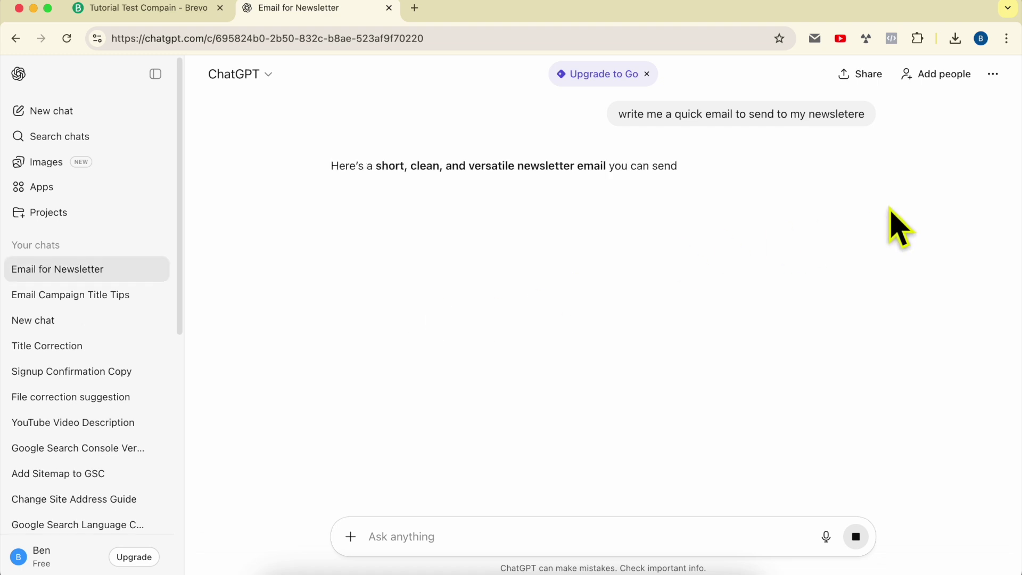
# Step: Copy the generated subject "New Tutorial Just Dropped 🚀" from ChatGPT into the Brevo campaign's subject line
pyautogui.doubleClick(403, 260)
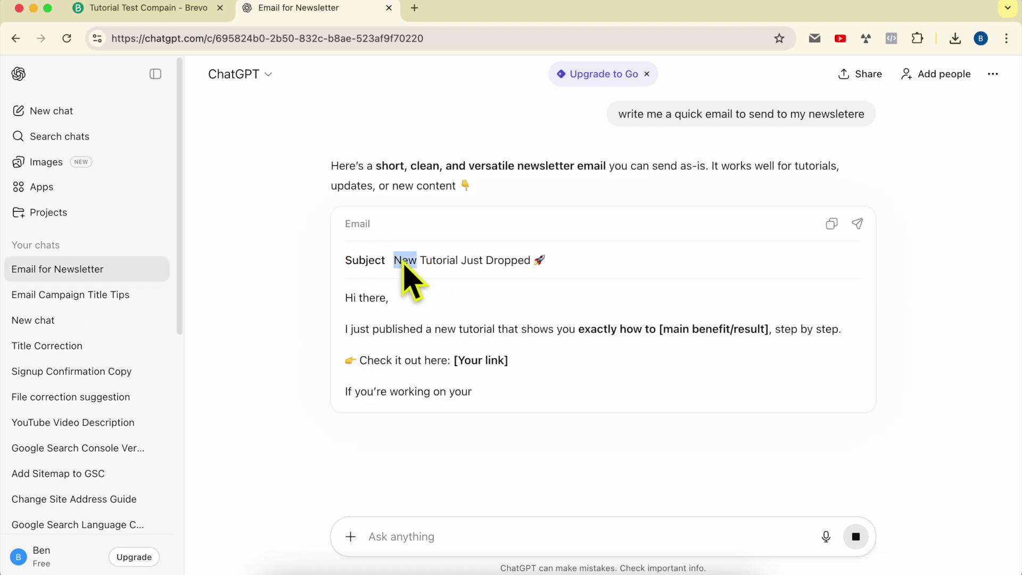
pyautogui.moveTo(403, 262); pyautogui.dragTo(521, 266)
pyautogui.press('super+c')
pyautogui.click(159, 8)
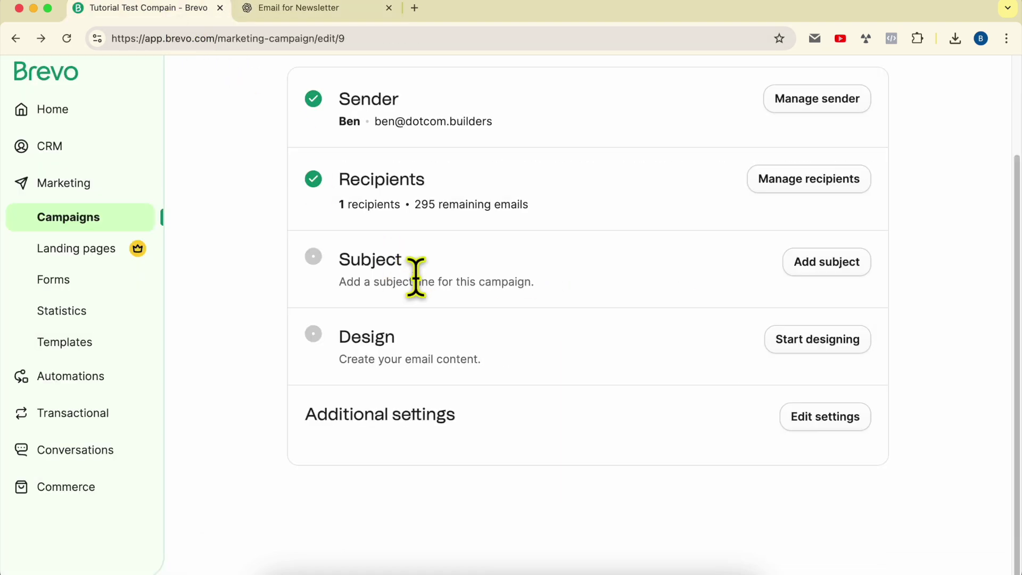
pyautogui.click(825, 266)
pyautogui.click(423, 370)
pyautogui.press('super+v')
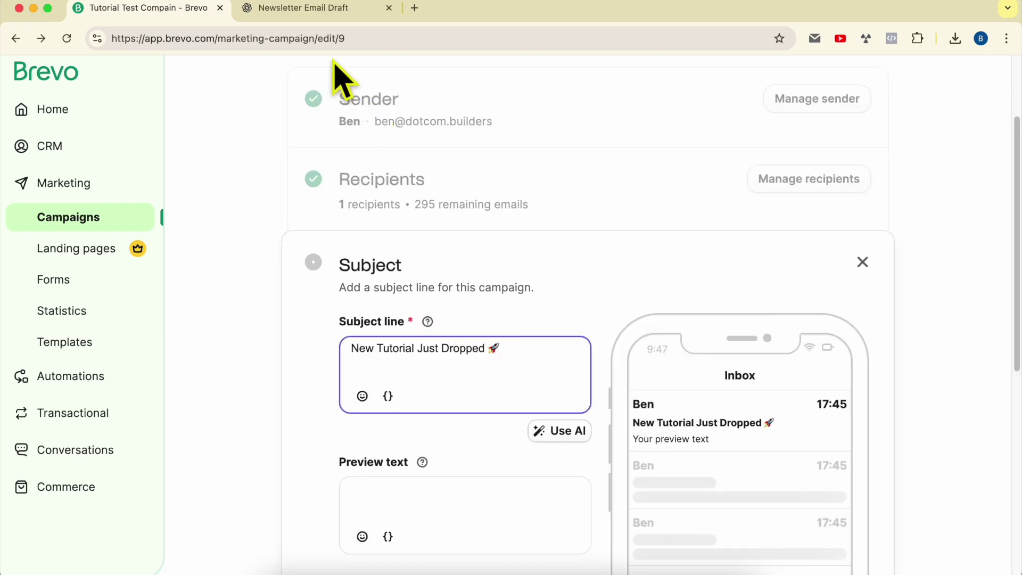
# Step: Copy the generated email body from greeting to sign-off in ChatGPT and return to the Brevo campaign
pyautogui.click(298, 8)
pyautogui.tripleClick(373, 298)
pyautogui.click(409, 477)
pyautogui.moveTo(403, 498); pyautogui.dragTo(346, 298)
pyautogui.press('super+c')
pyautogui.click(166, 13)
# Step: Enter "this is the preview text part" as the campaign's preview text
pyautogui.scroll(-3, 449, 456)
pyautogui.scroll(-2, 493, 456)
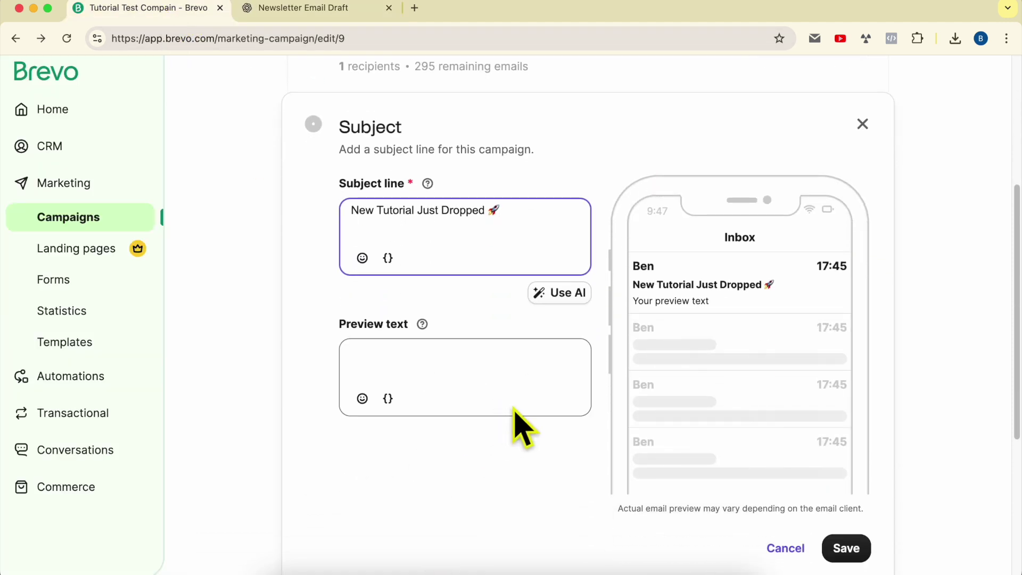
pyautogui.click(488, 354)
pyautogui.tripleClick(426, 208)
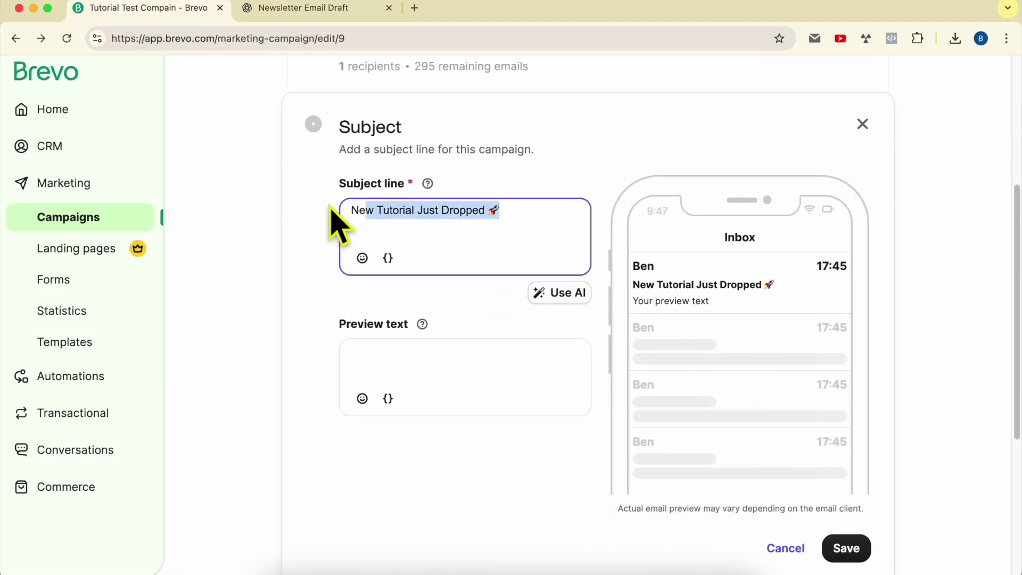
pyautogui.click(408, 362)
pyautogui.moveTo(424, 326)
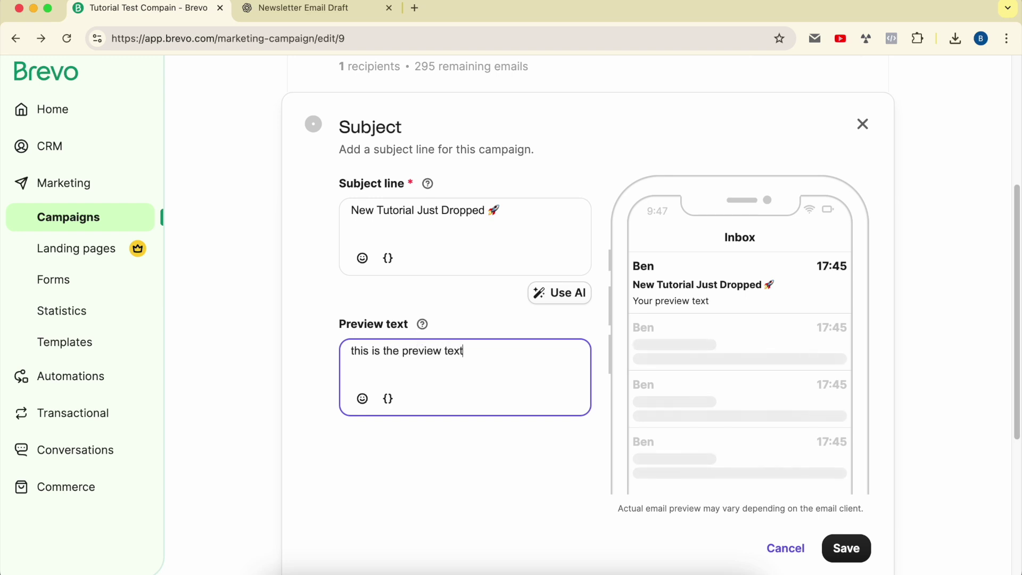
pyautogui.click(476, 469)
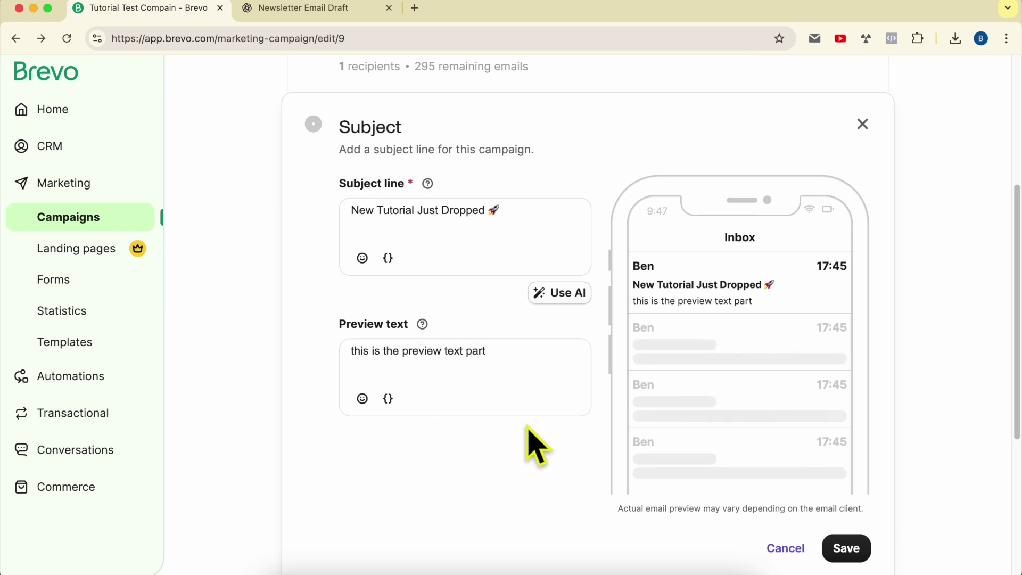
# Step: Check the subject in the inbox preview and save the subject settings
pyautogui.tripleClick(665, 285)
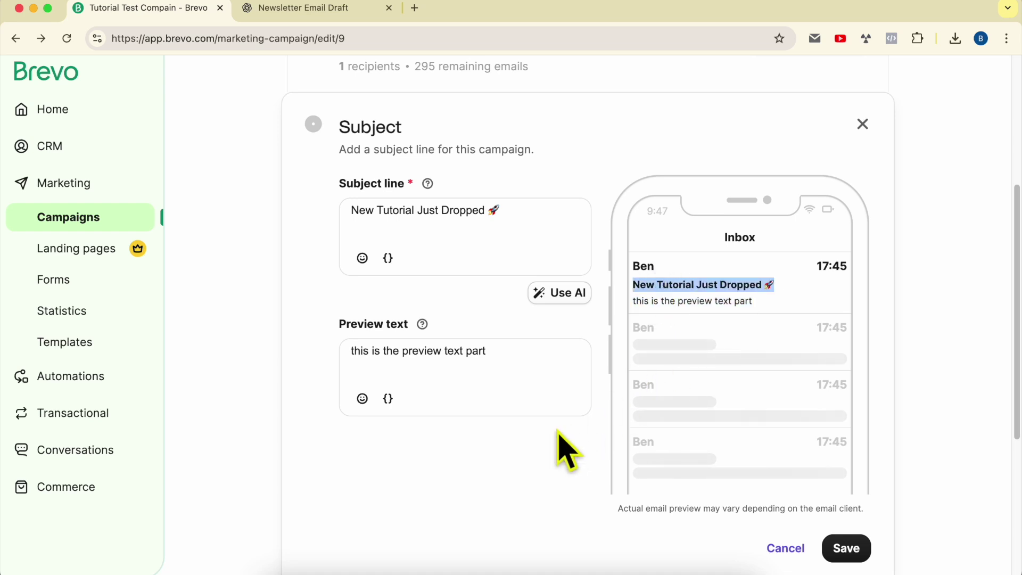
pyautogui.click(535, 447)
pyautogui.scroll(-3, 537, 466)
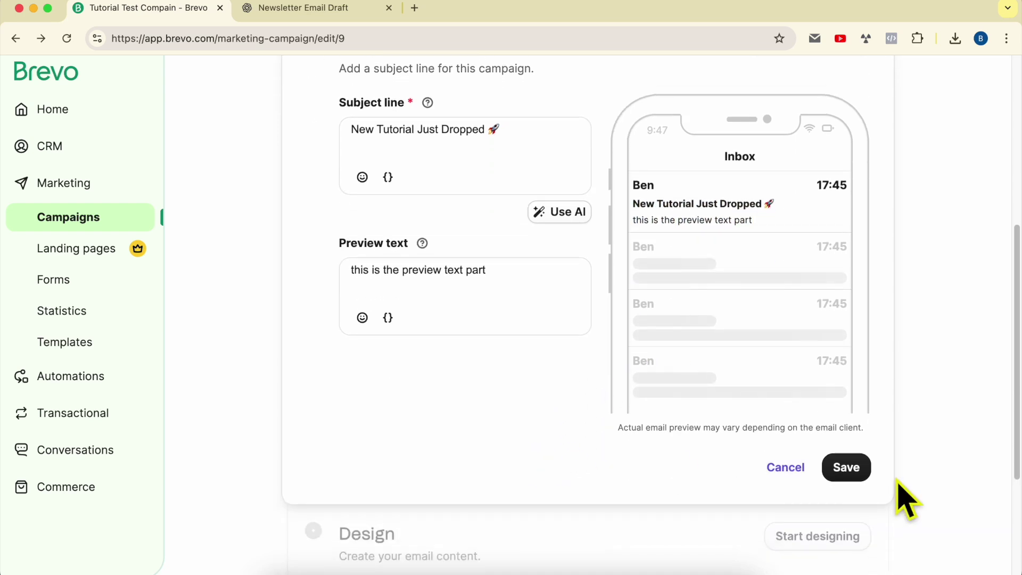
pyautogui.click(852, 468)
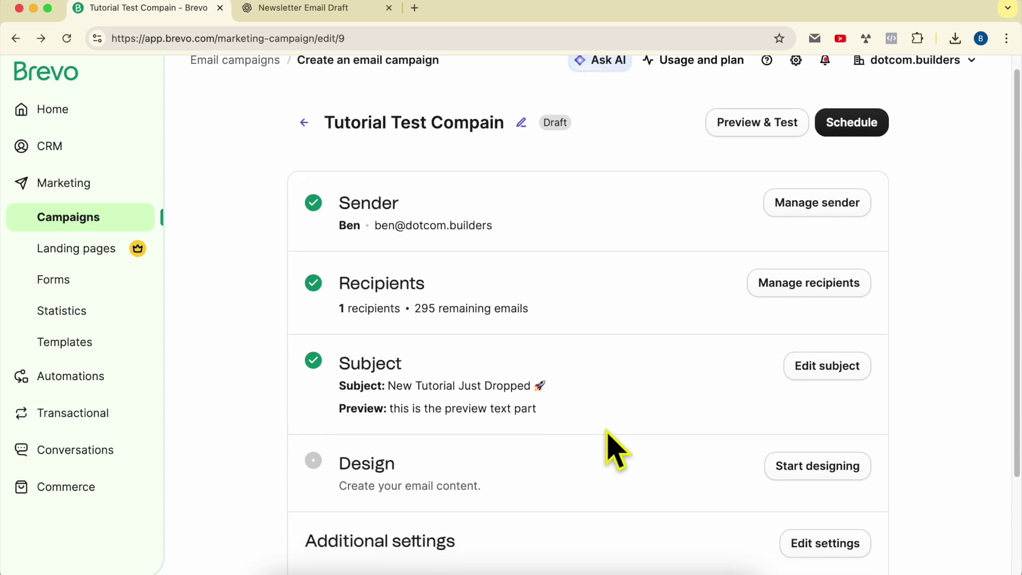
# Step: Start designing the campaign email and look through the editors offered for creating it from scratch
pyautogui.scroll(-3, 670, 426)
pyautogui.click(802, 384)
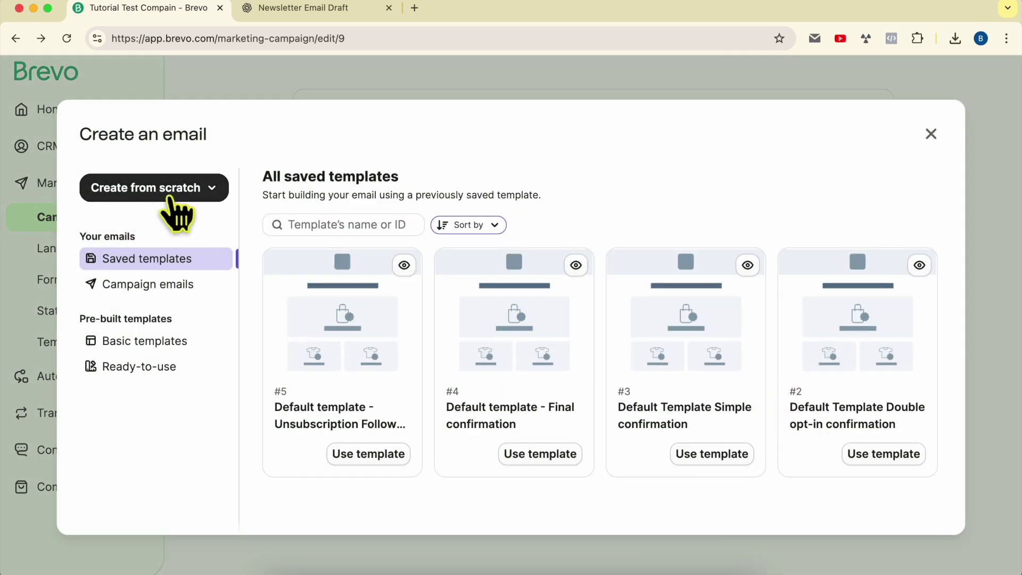
pyautogui.click(198, 210)
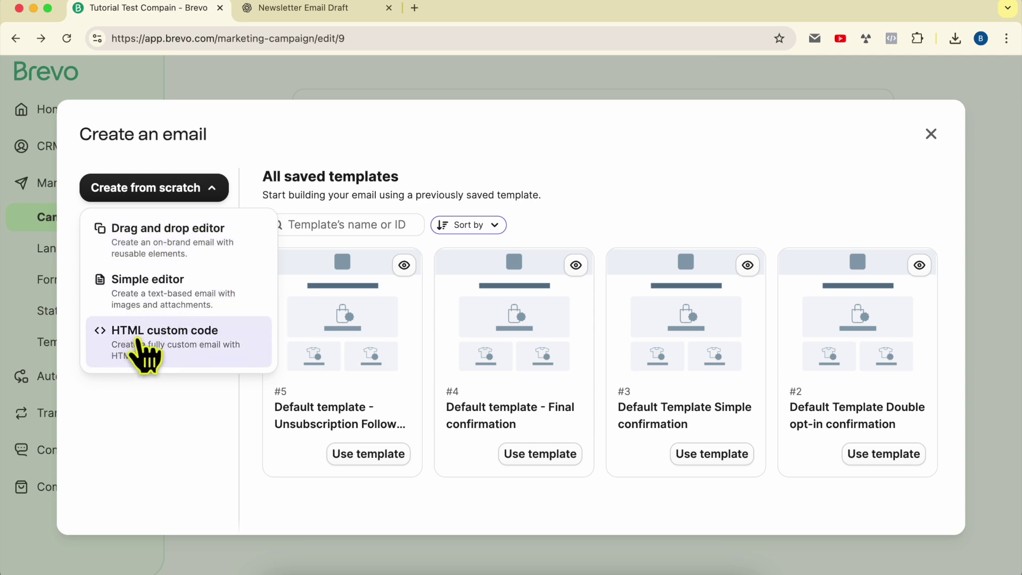
pyautogui.click(137, 406)
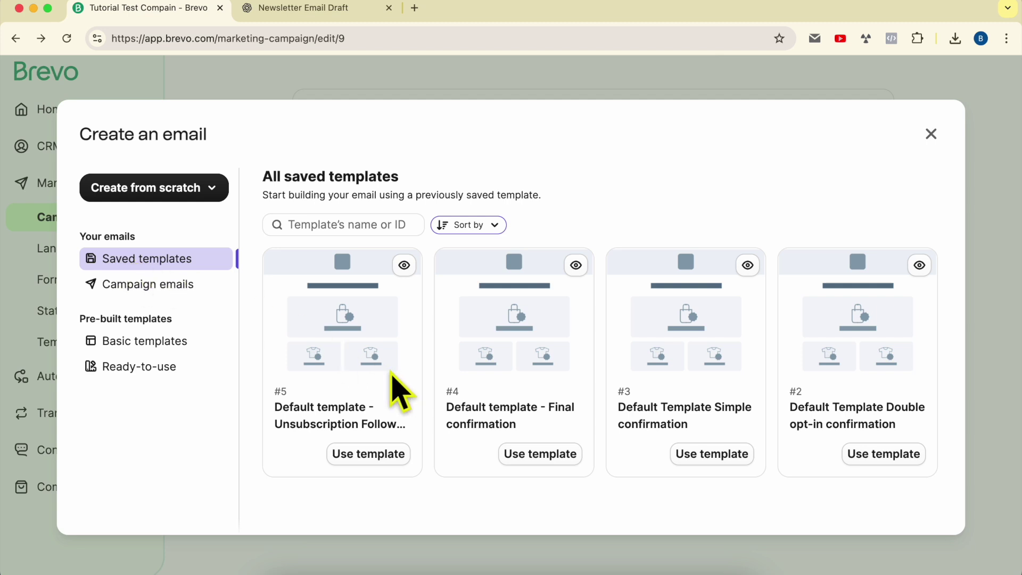
# Step: Browse the past campaign emails and basic templates, and start the design from the Simple template
pyautogui.click(175, 288)
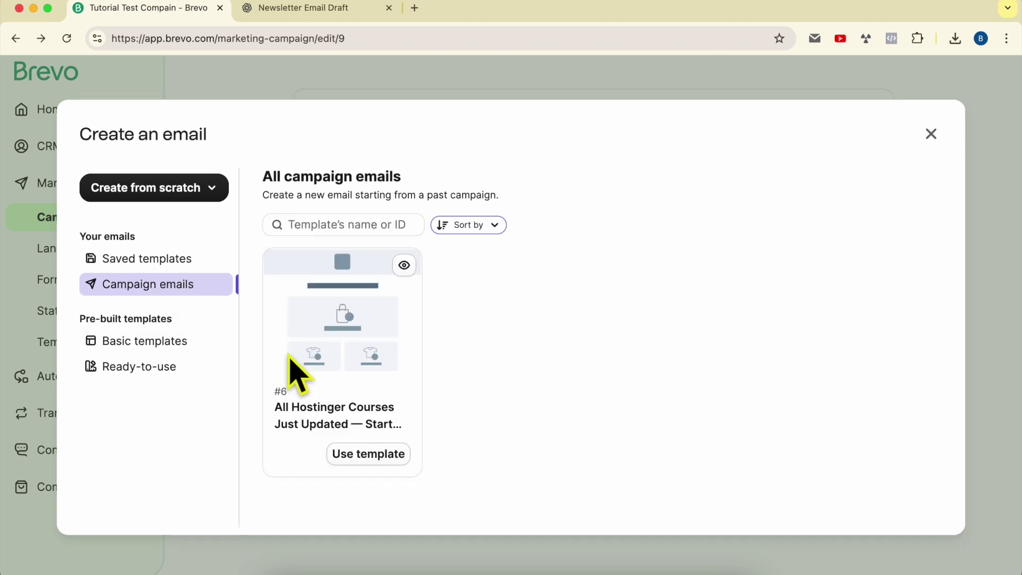
pyautogui.click(173, 342)
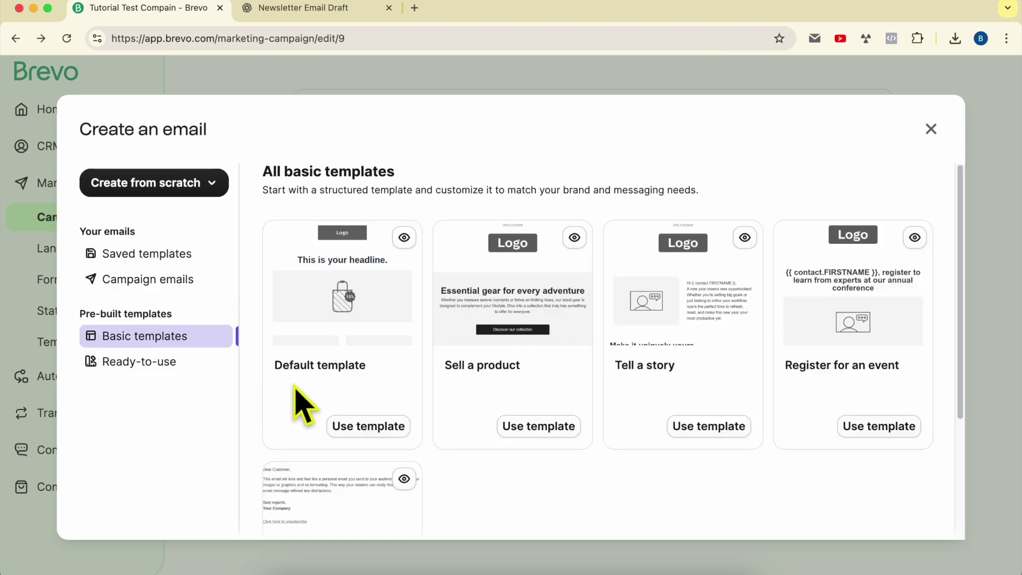
pyautogui.scroll(-3, 372, 391)
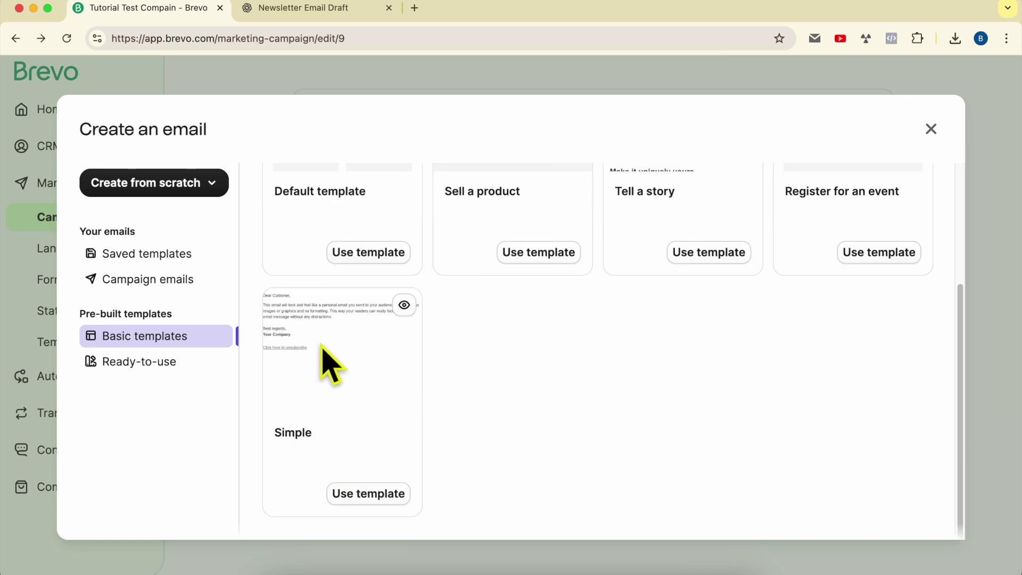
pyautogui.click(379, 494)
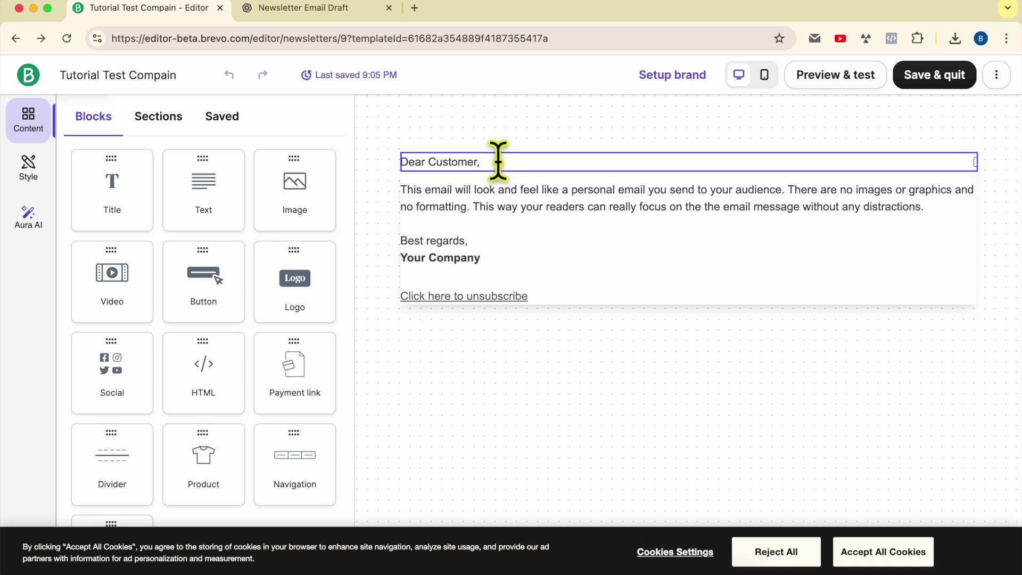
# Step: Delete the "Dear Customer," greeting block from the email
pyautogui.tripleClick(497, 162)
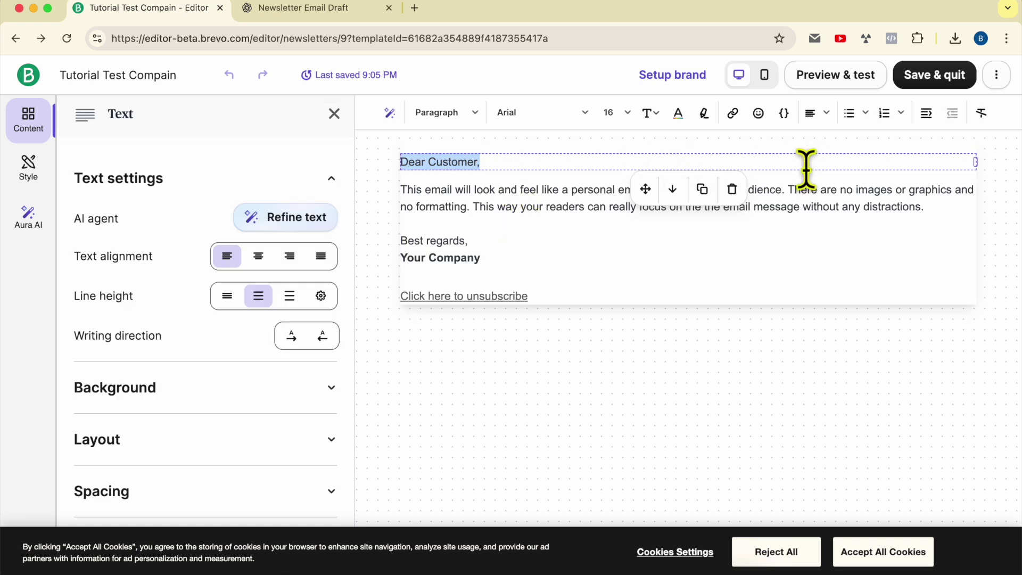
pyautogui.click(733, 189)
# Step: Replace the whole text of the email's body block with the copied ChatGPT email
pyautogui.click(646, 197)
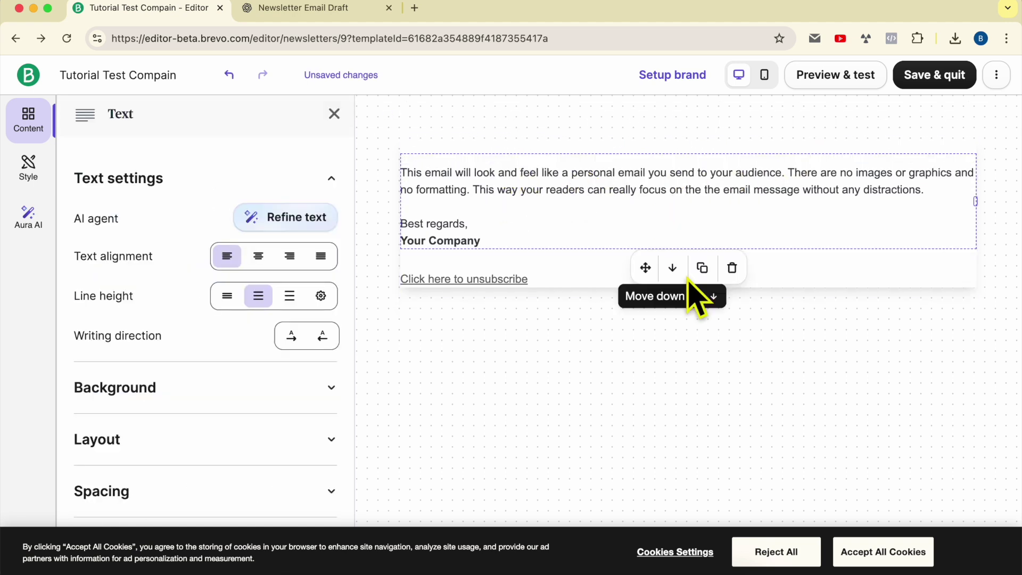
pyautogui.click(530, 200)
pyautogui.press('super+a')
pyautogui.press('BackSpace')
pyautogui.press('super+v')
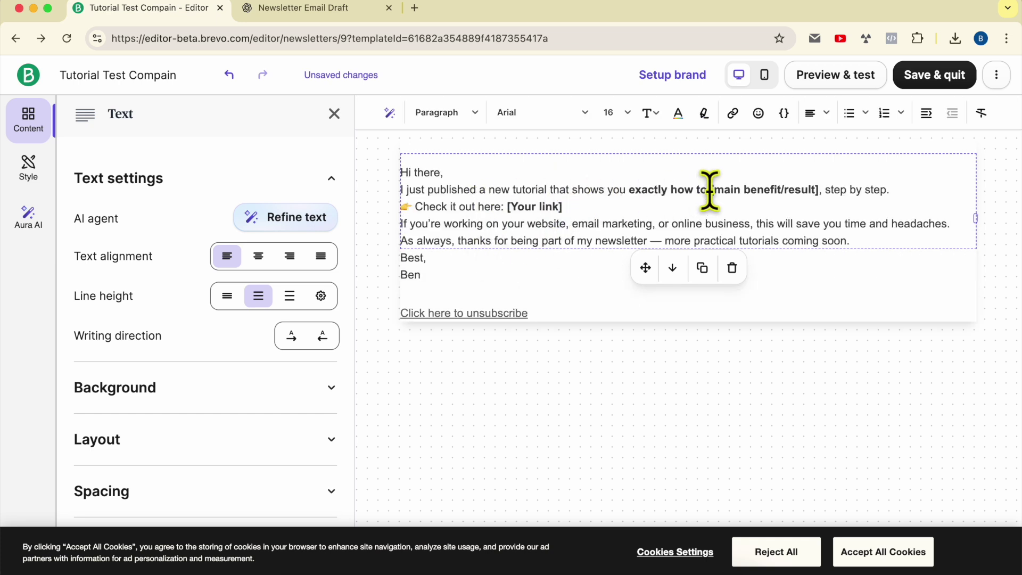
# Step: Delete the "[main benefit/result]" placeholder and the "Check it out here: [Your link]" line from the body
pyautogui.moveTo(720, 188); pyautogui.dragTo(821, 188)
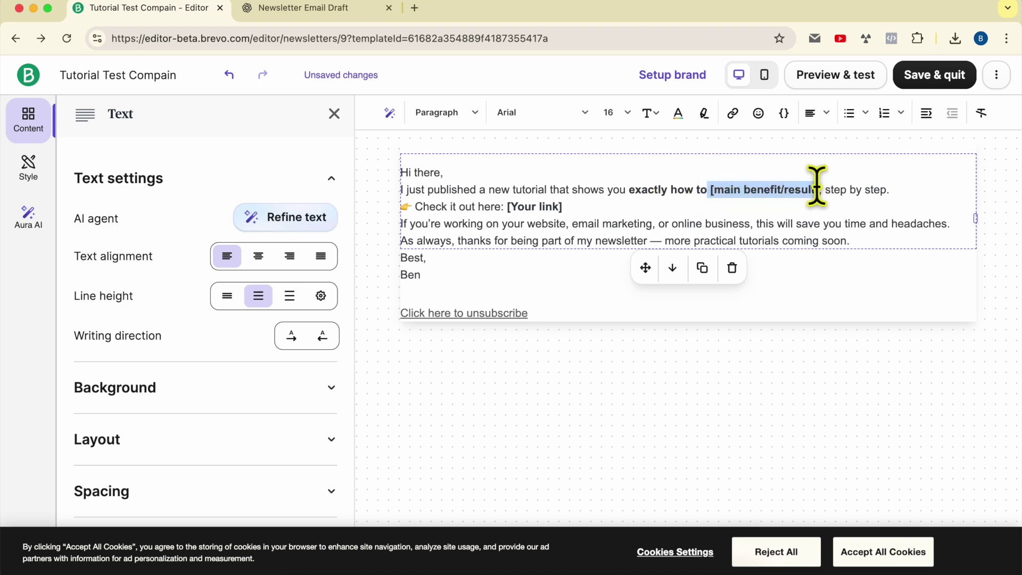
pyautogui.press('BackSpace')
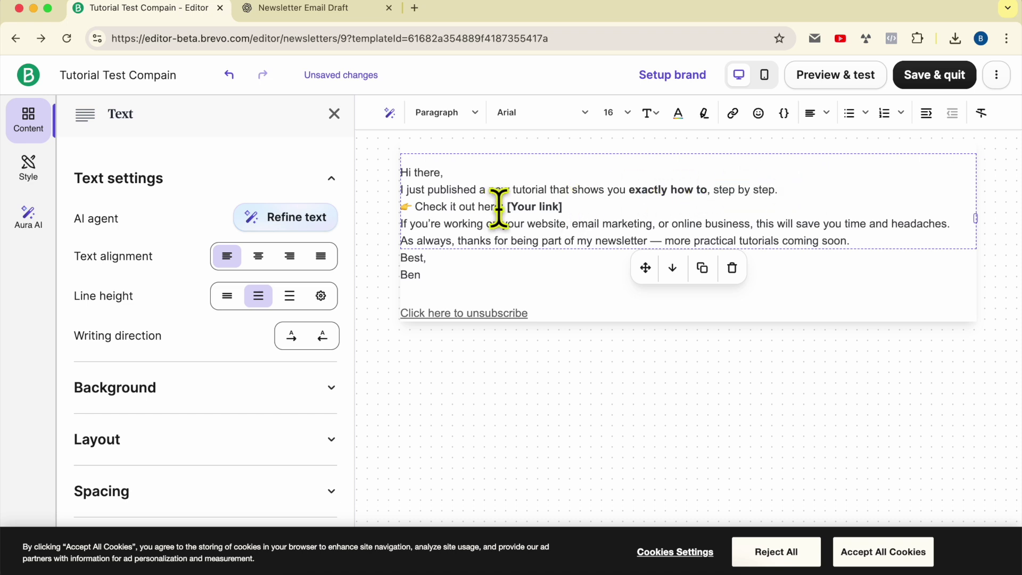
pyautogui.moveTo(602, 206); pyautogui.dragTo(417, 206)
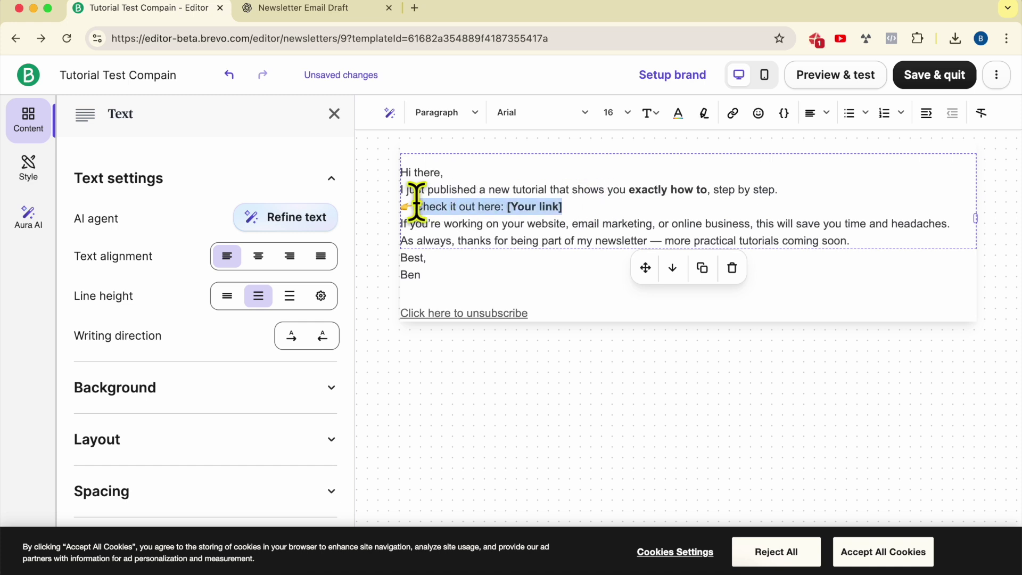
pyautogui.press('BackSpace')
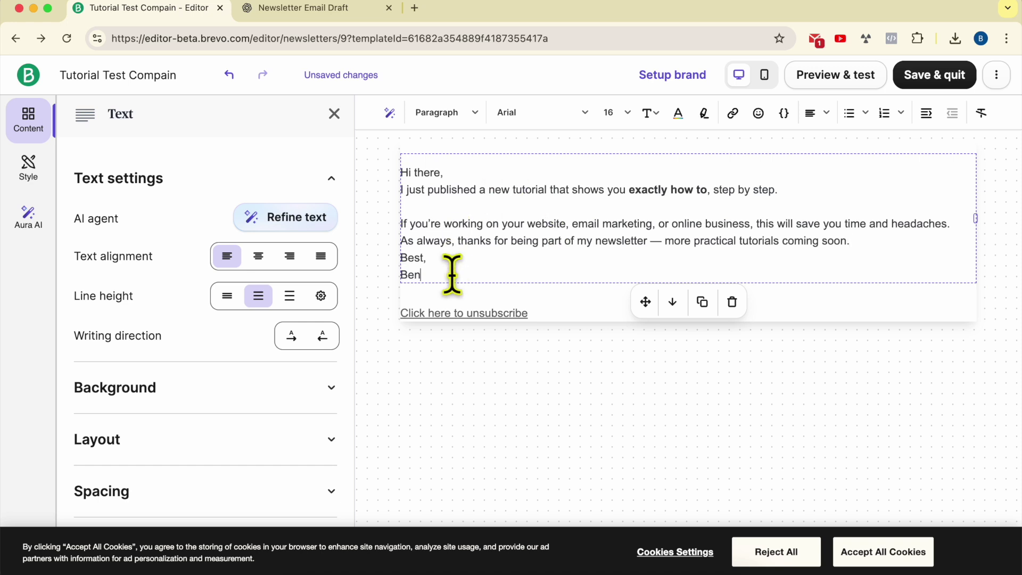
pyautogui.moveTo(452, 273); pyautogui.dragTo(355, 157)
pyautogui.click(609, 250)
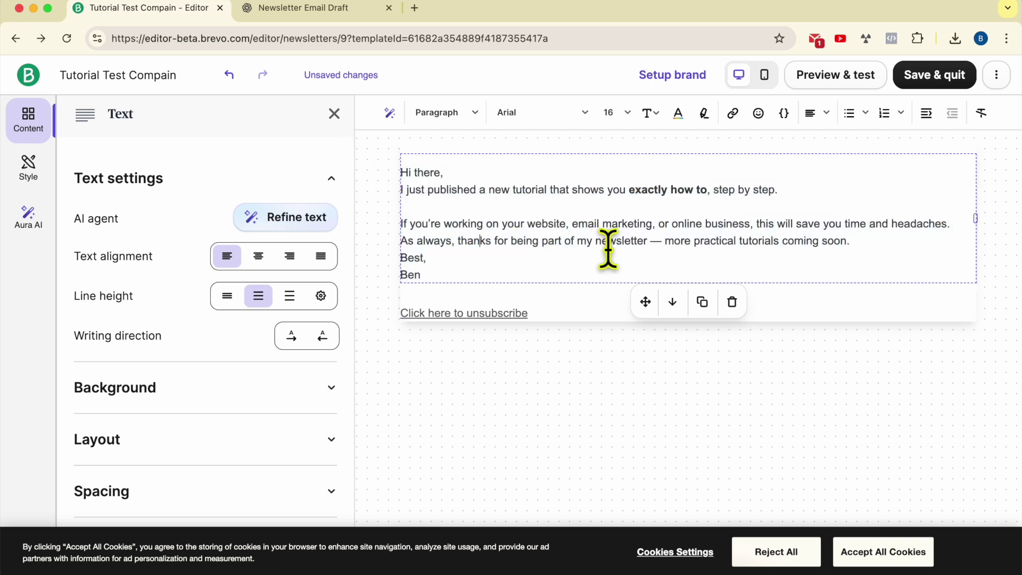
pyautogui.moveTo(883, 248); pyautogui.dragTo(382, 193)
pyautogui.click(381, 193)
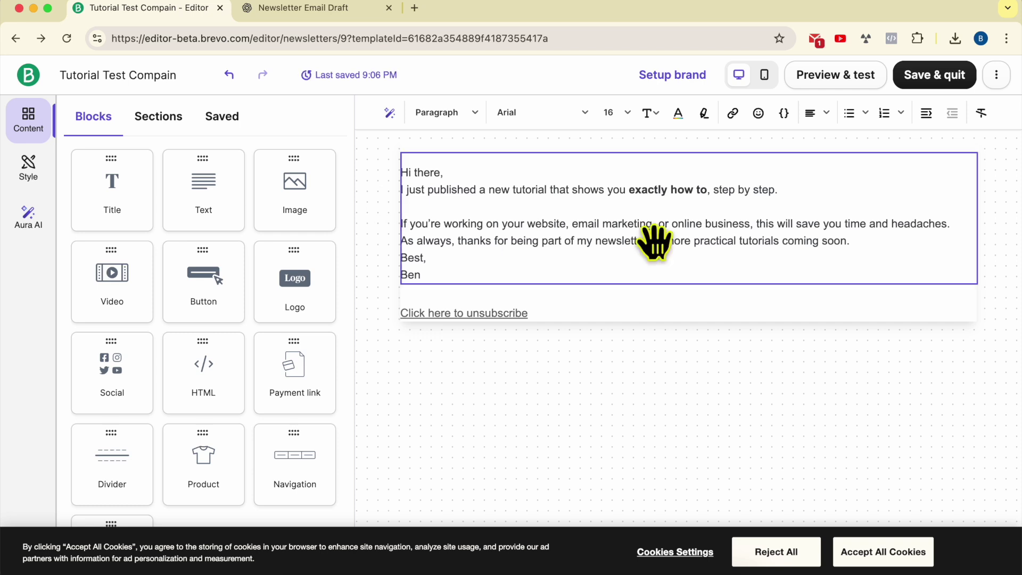
pyautogui.moveTo(846, 239); pyautogui.dragTo(394, 213)
pyautogui.click(387, 197)
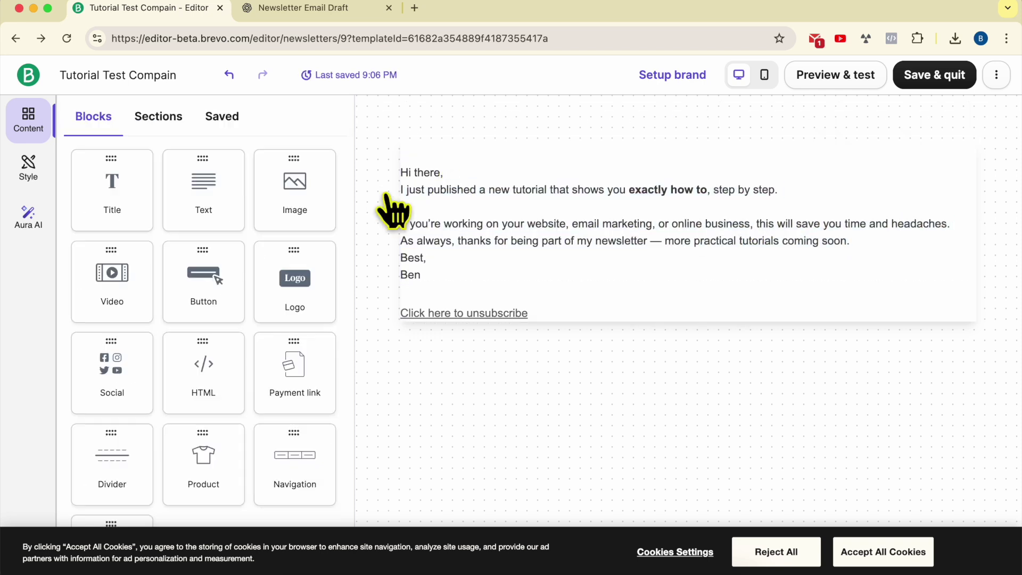
# Step: Replace the body paragraphs between greeting and sign-off with "How are you ?", then save and leave the email design
pyautogui.click(479, 230)
pyautogui.tripleClick(479, 230)
pyautogui.press('BackSpace')
pyautogui.tripleClick(496, 236)
pyautogui.press('BackSpace')
pyautogui.tripleClick(475, 190)
pyautogui.press('BackSpace')
pyautogui.press('Delete')
pyautogui.press('BackSpace')
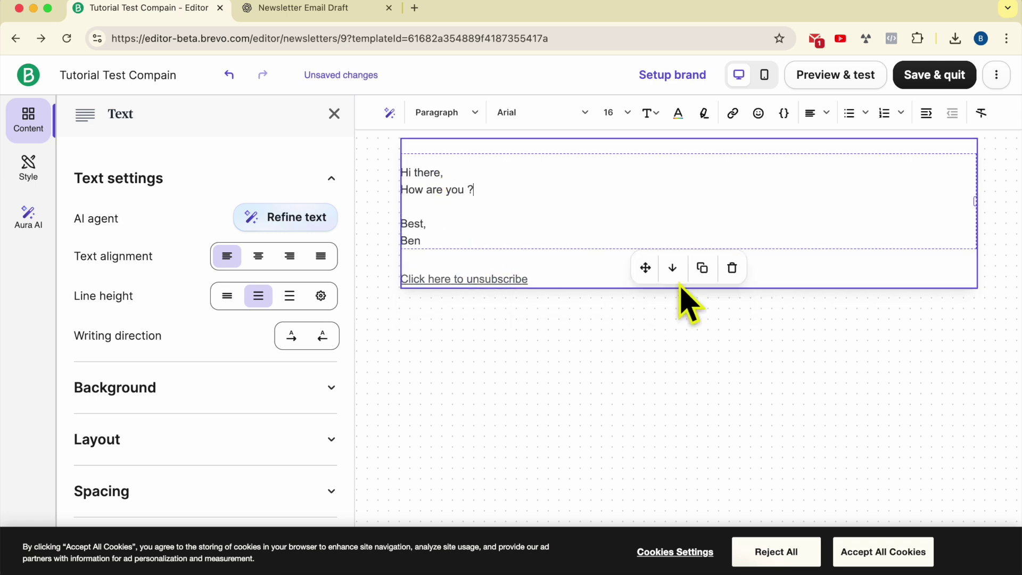
pyautogui.click(940, 80)
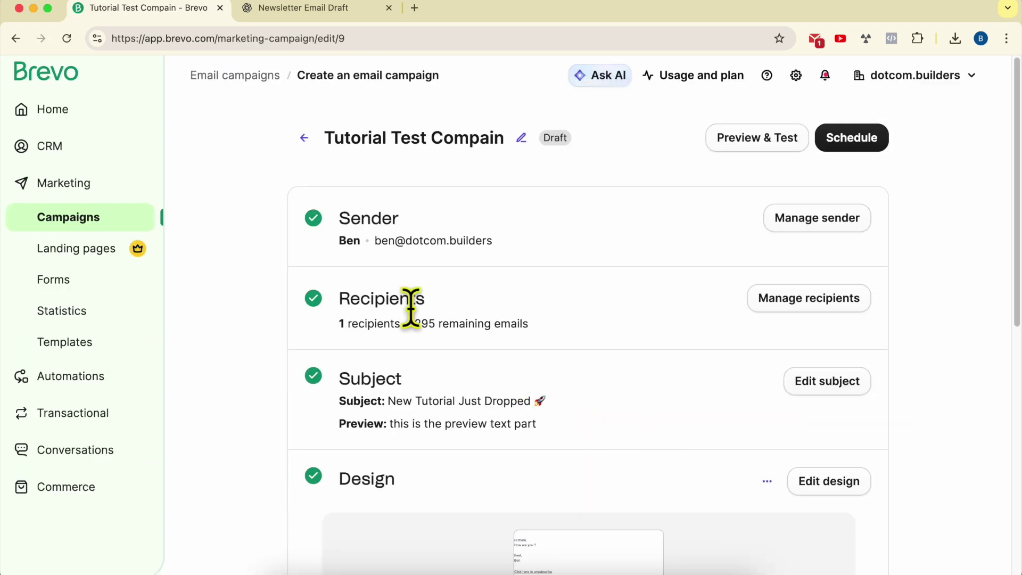
# Step: Review the campaign's additional settings for personalization, tracking, subscription and design, leaving every option unticked, and save them
pyautogui.scroll(-9, 451, 346)
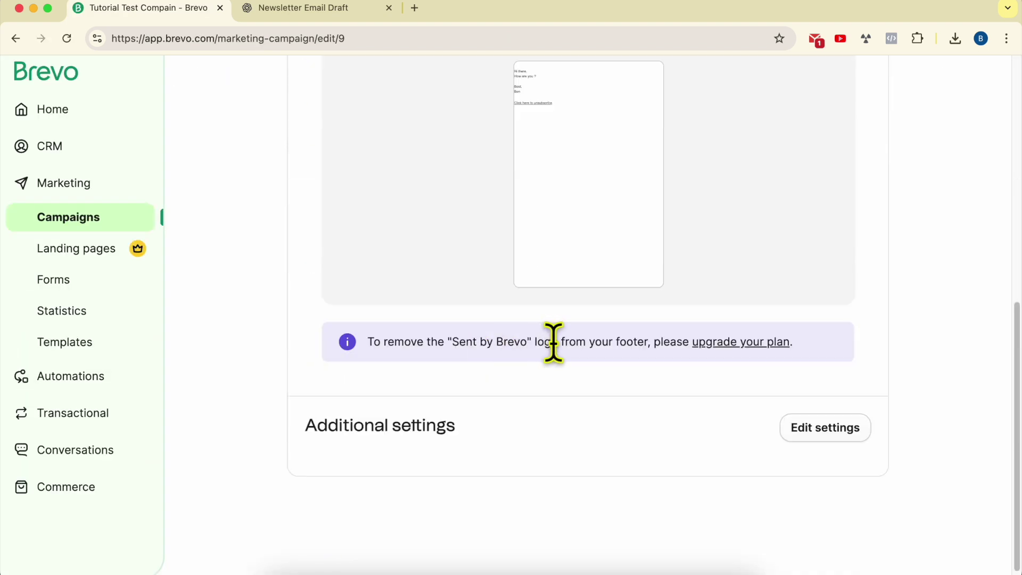
pyautogui.click(810, 433)
pyautogui.scroll(-3, 580, 375)
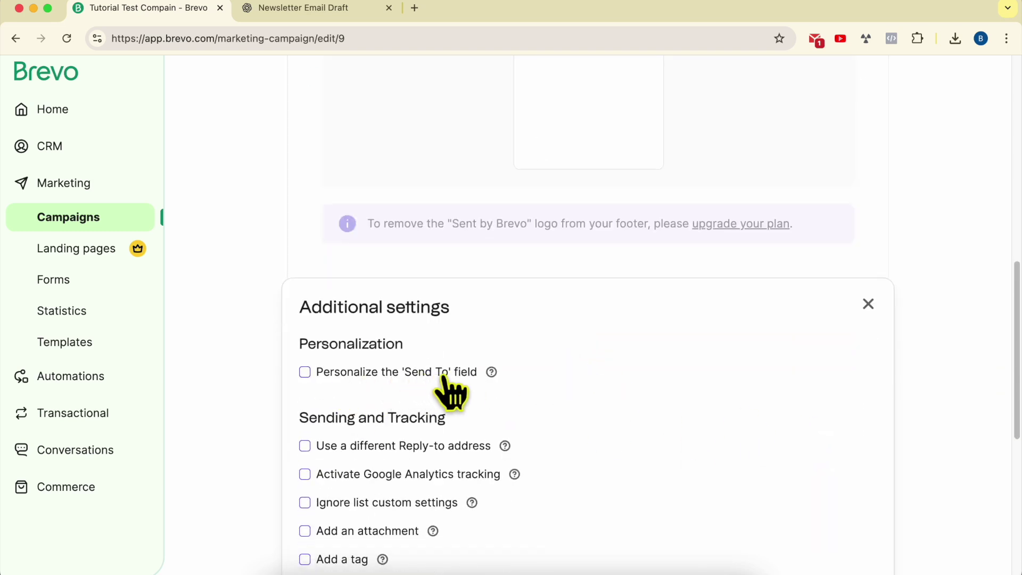
pyautogui.scroll(-2, 404, 394)
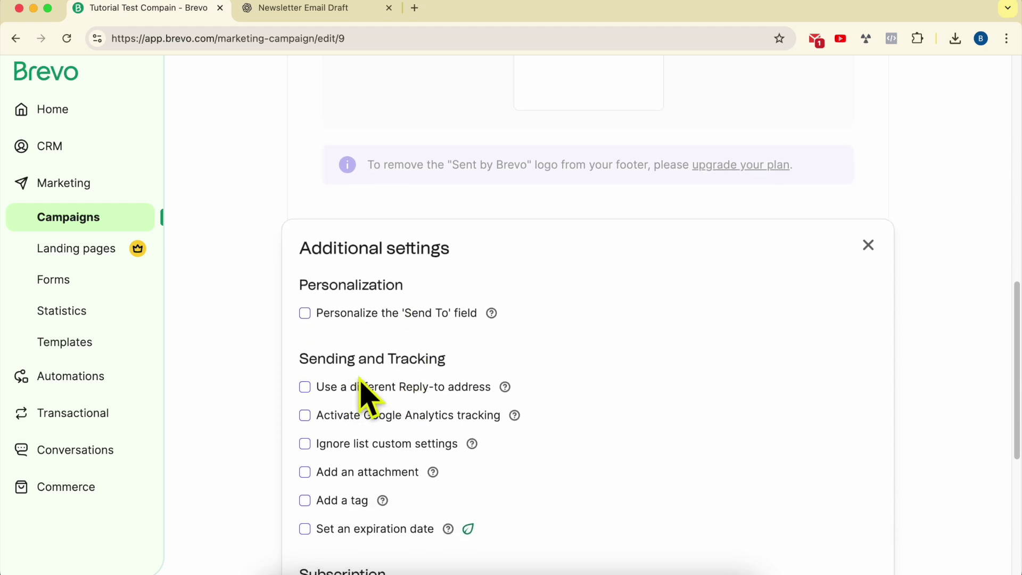
pyautogui.scroll(-2, 366, 394)
pyautogui.scroll(-2, 488, 406)
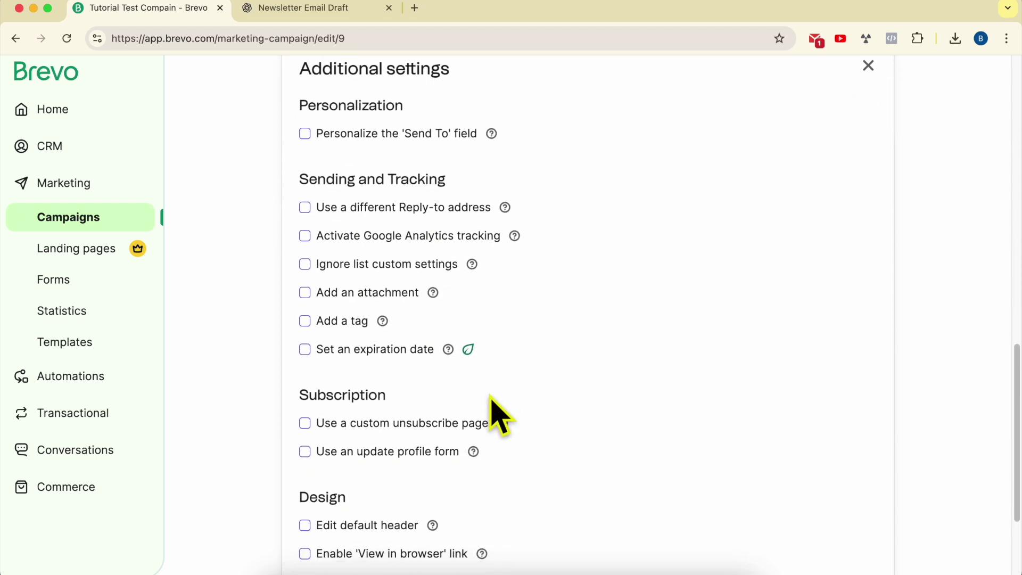
pyautogui.scroll(-1, 440, 426)
pyautogui.scroll(-2, 442, 458)
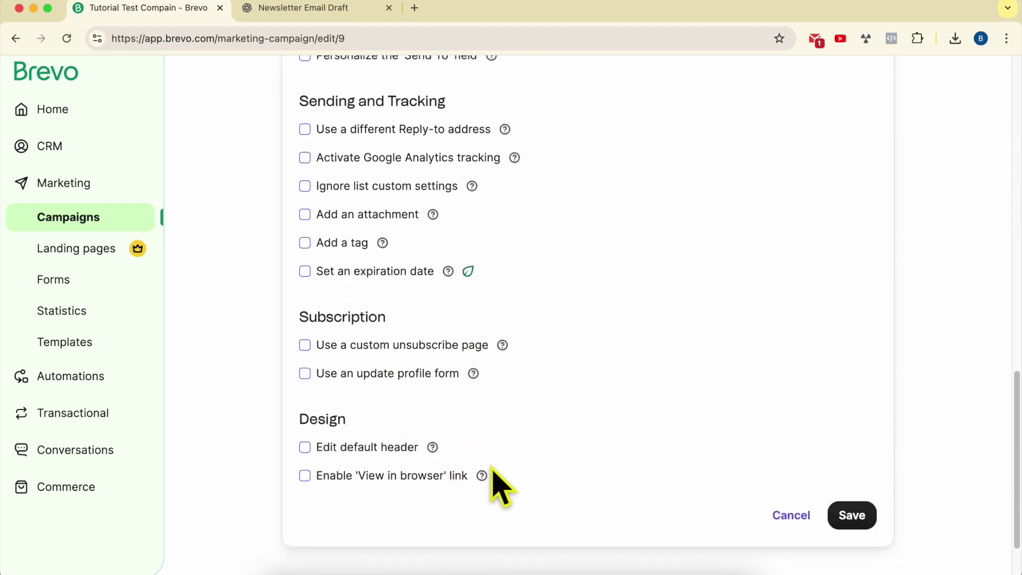
pyautogui.click(850, 519)
# Step: Reopen the email design, replace "there" in the greeting with the FIRSTNAME contact attribute, then save and quit the editor
pyautogui.scroll(5, 748, 429)
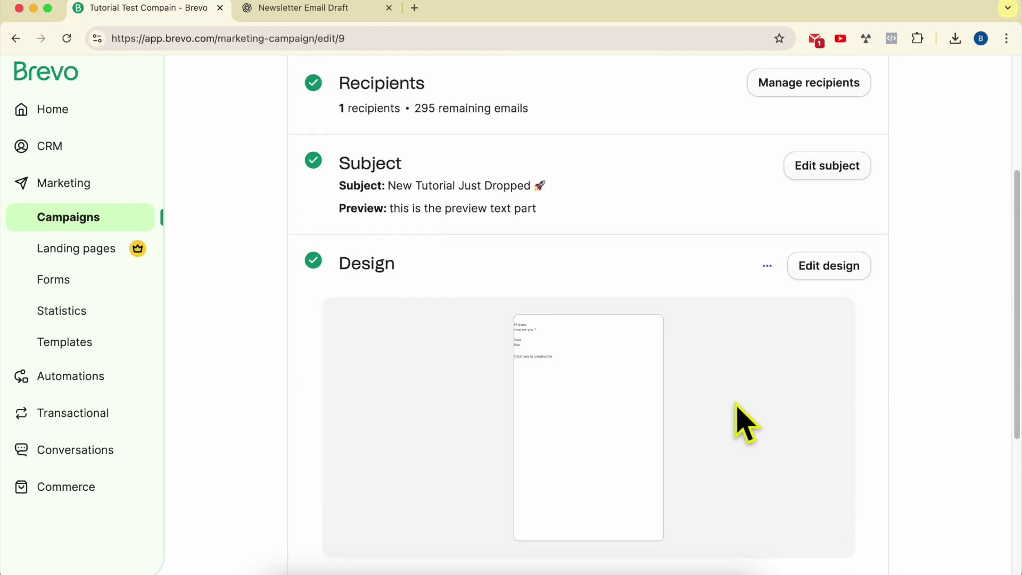
pyautogui.click(813, 273)
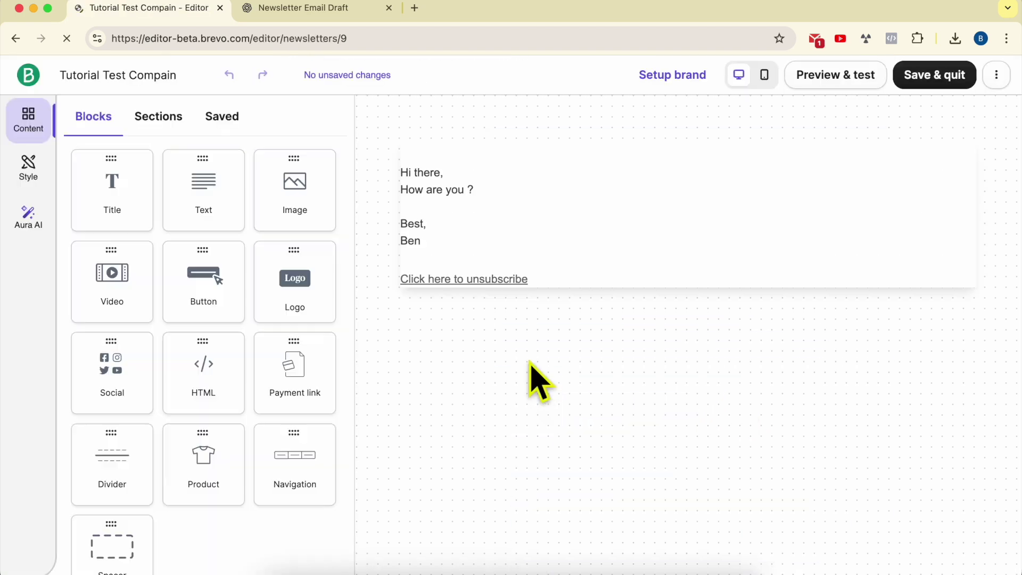
pyautogui.click(485, 192)
pyautogui.tripleClick(486, 193)
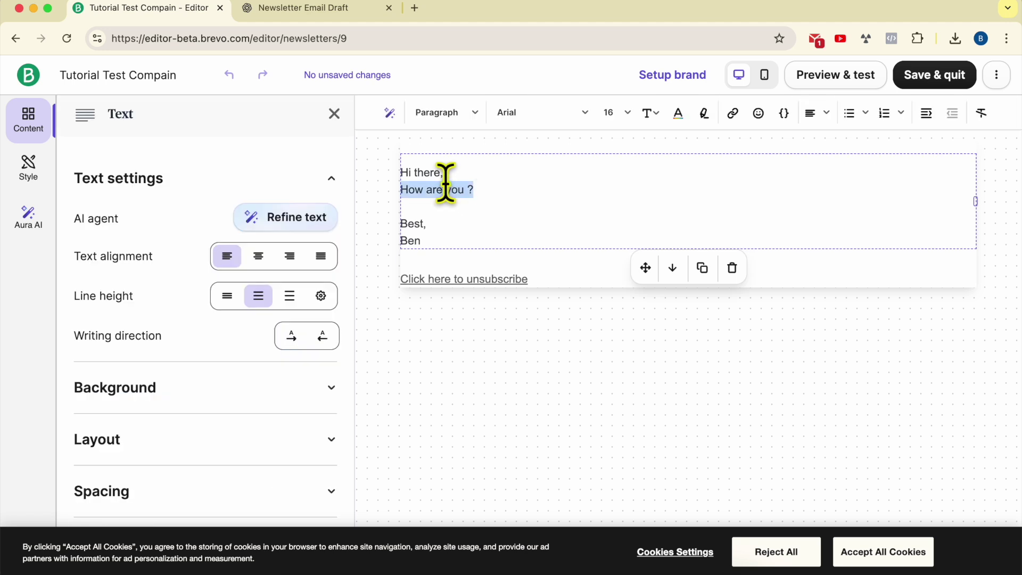
pyautogui.doubleClick(429, 171)
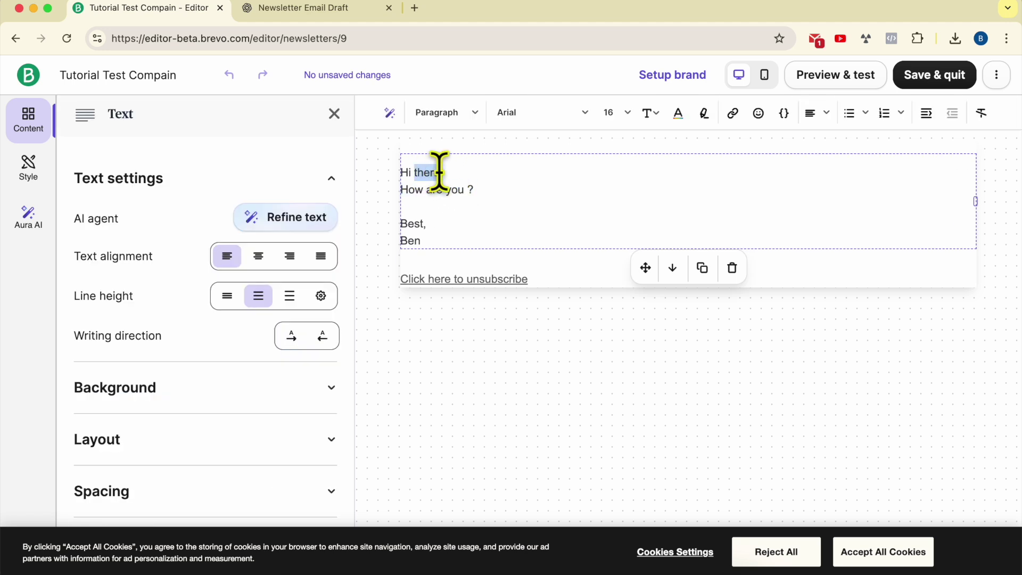
pyautogui.click(785, 114)
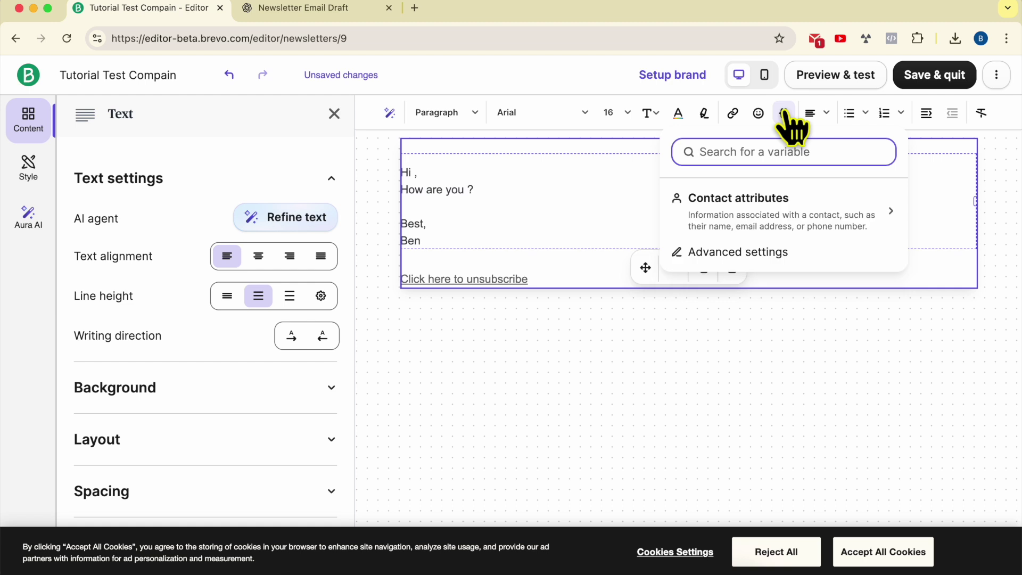
pyautogui.click(814, 218)
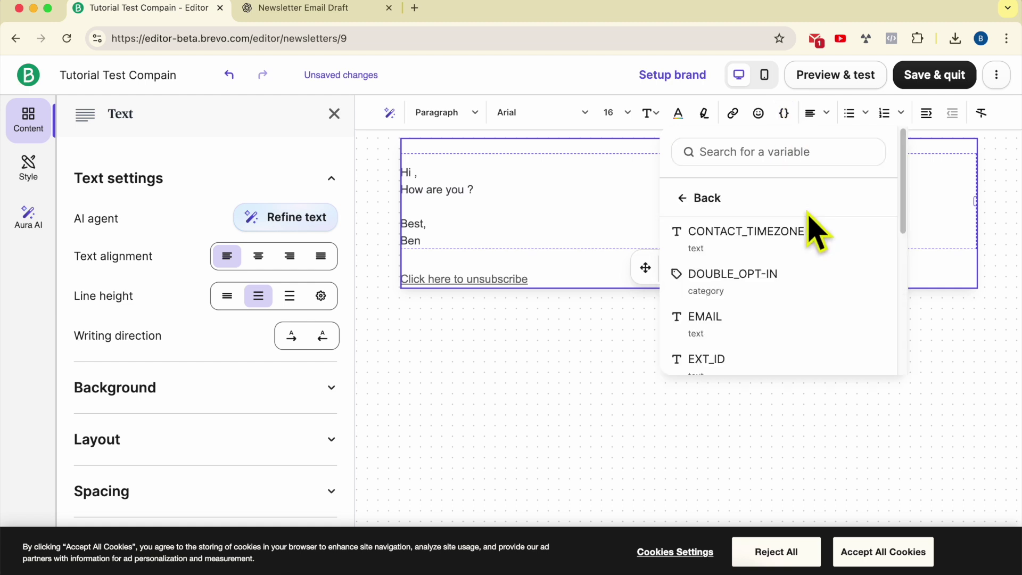
pyautogui.scroll(-3, 759, 336)
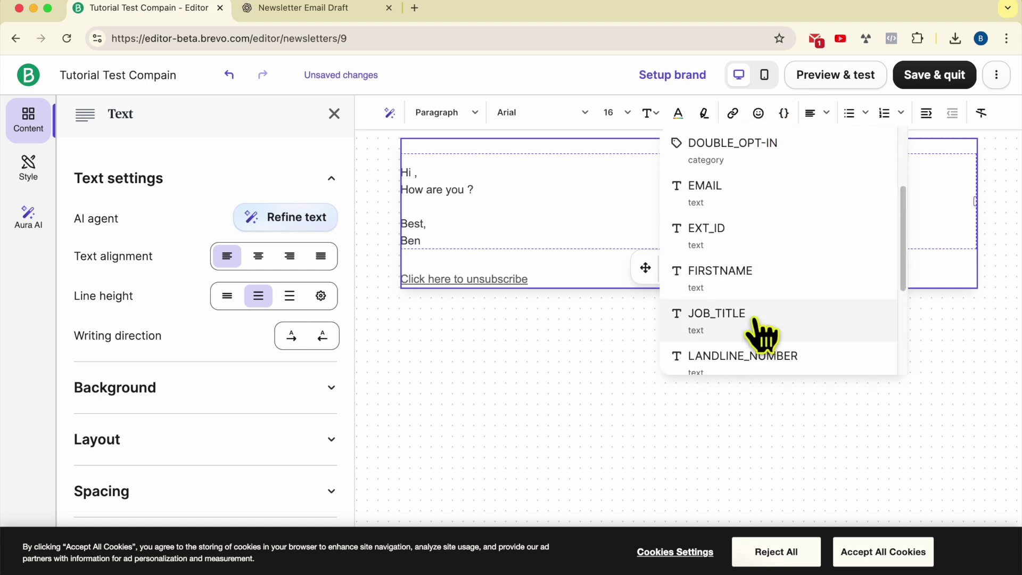
pyautogui.click(750, 281)
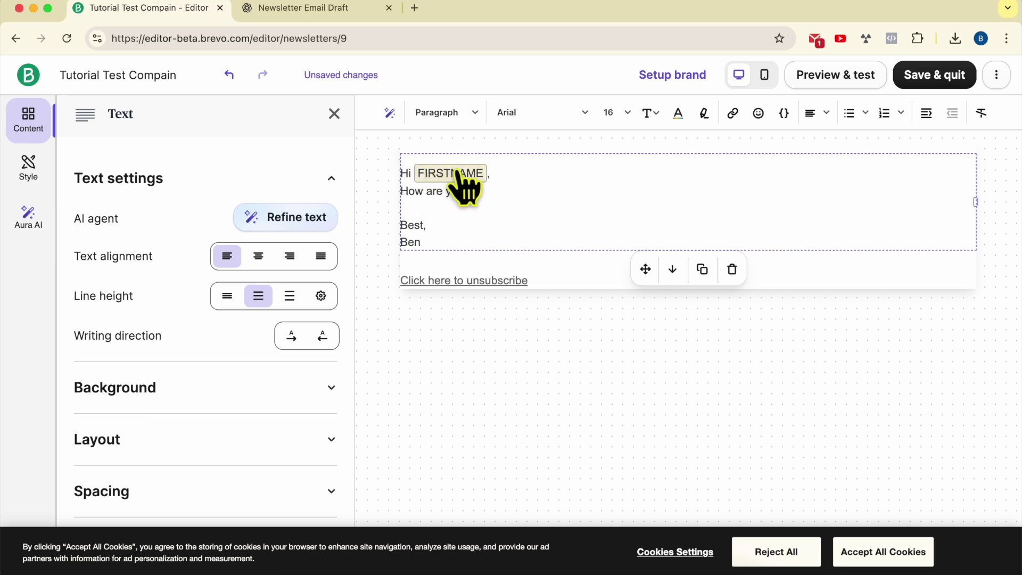
pyautogui.moveTo(459, 174)
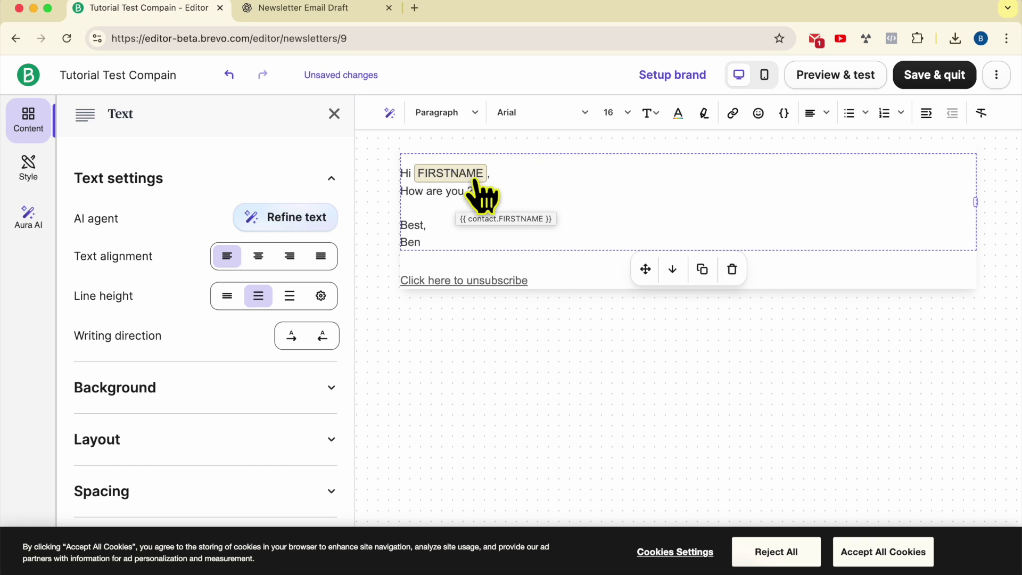
pyautogui.click(937, 80)
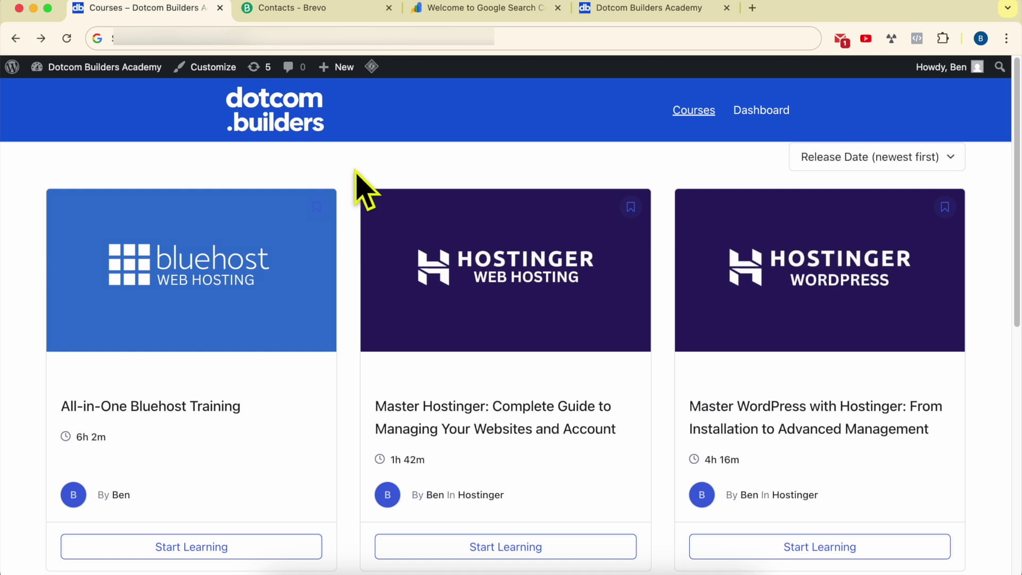
# Step: Look through the Dotcom Builders Academy course list and check the Brevo contacts and Google Search Console pages
pyautogui.scroll(-7, 356, 181)
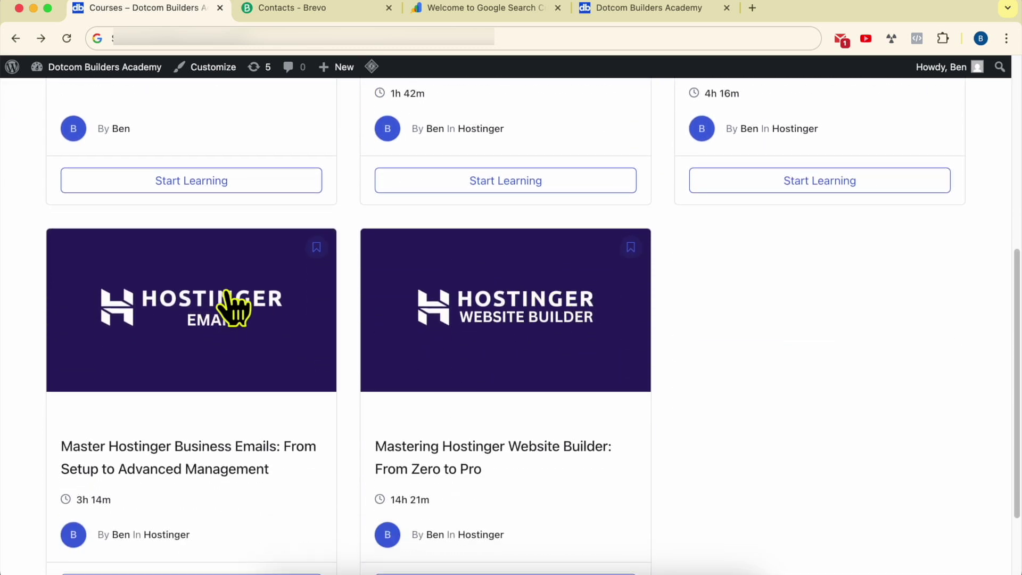
pyautogui.scroll(6, 586, 341)
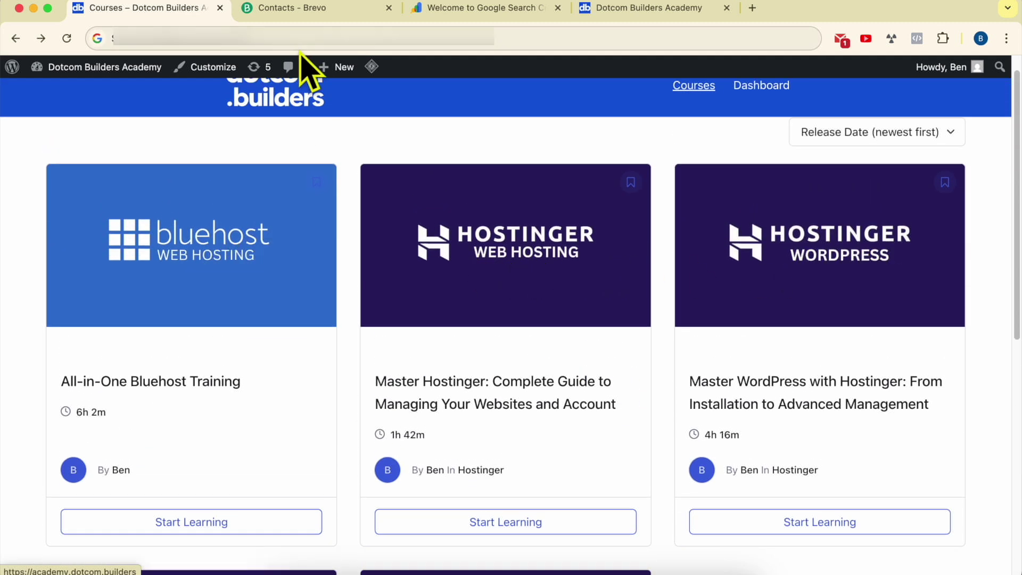
pyautogui.click(322, 19)
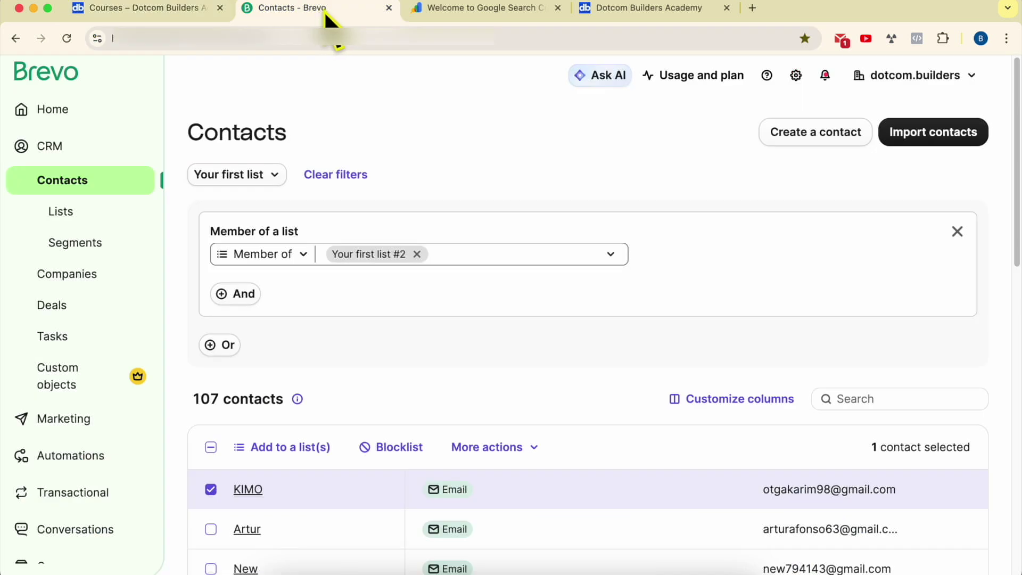
pyautogui.click(148, 14)
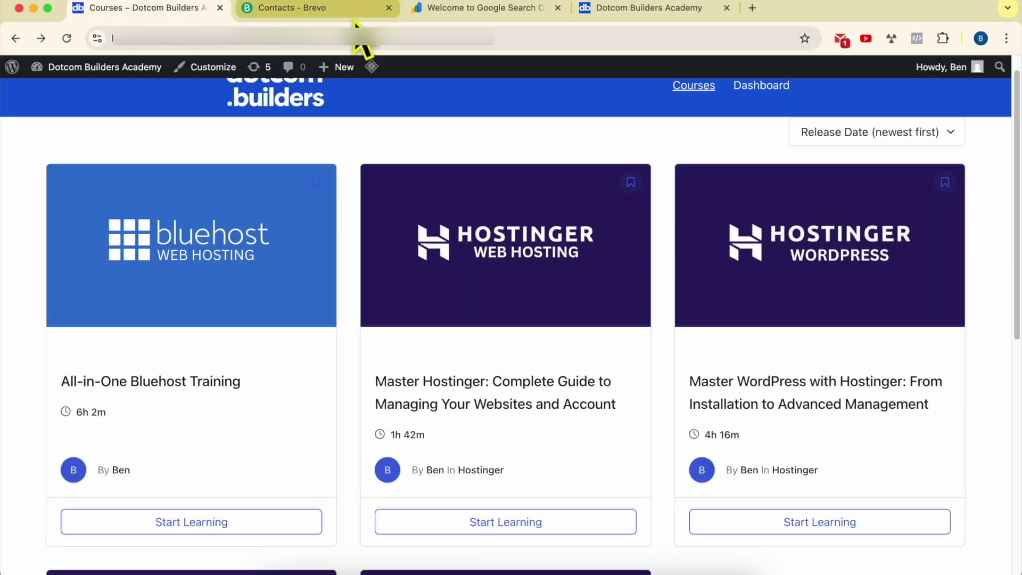
pyautogui.click(325, 16)
pyautogui.click(229, 13)
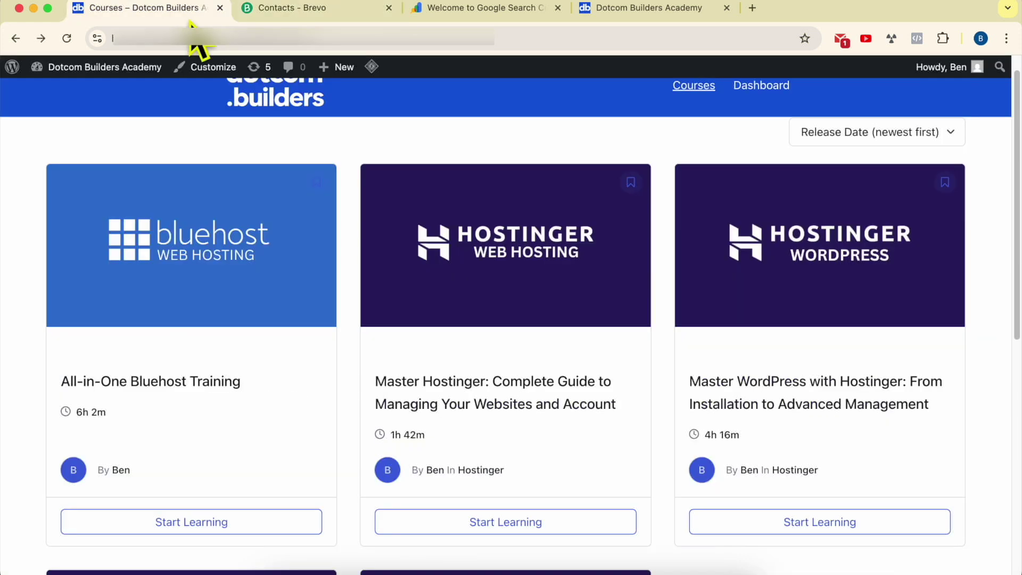
pyautogui.scroll(1, 383, 117)
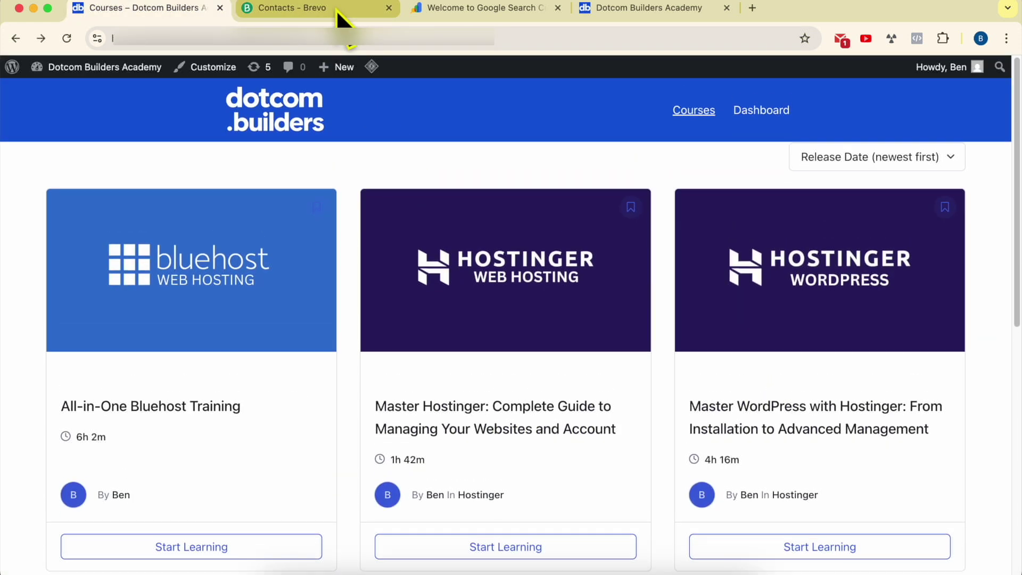
pyautogui.click(336, 9)
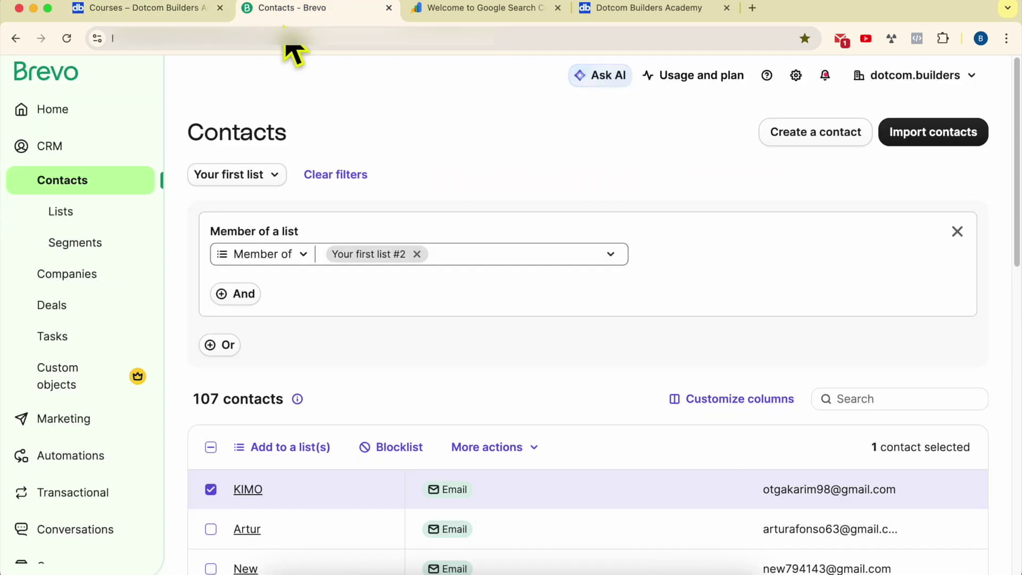
pyautogui.click(503, 11)
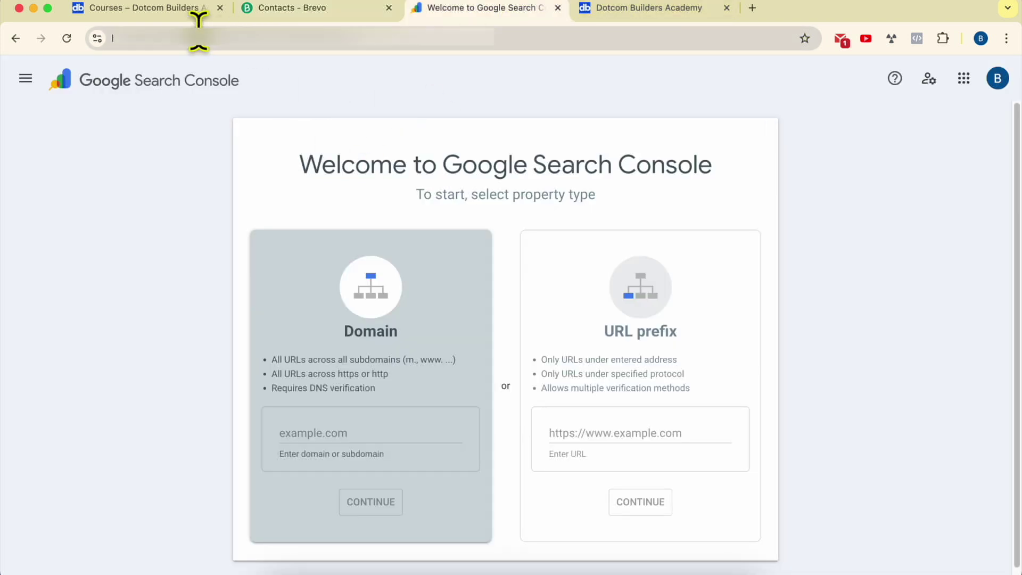
# Step: Open the course "Master Hostinger: Complete Guide to Managing Your Websites and Account" and examine the lessons in its modules
pyautogui.click(174, 16)
pyautogui.click(499, 281)
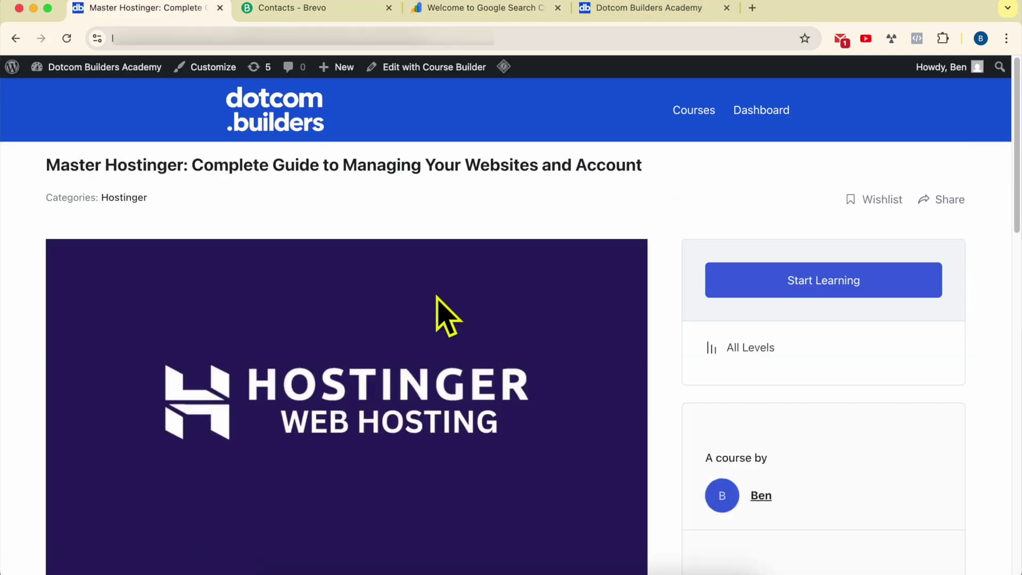
pyautogui.scroll(-5, 441, 309)
pyautogui.scroll(-12, 439, 309)
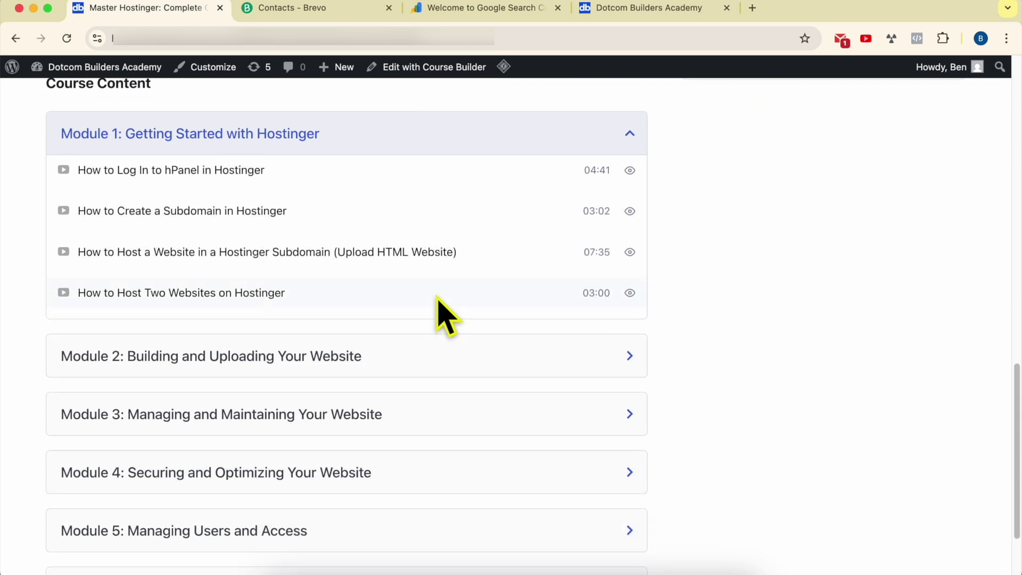
pyautogui.click(293, 292)
pyautogui.scroll(-5, 293, 306)
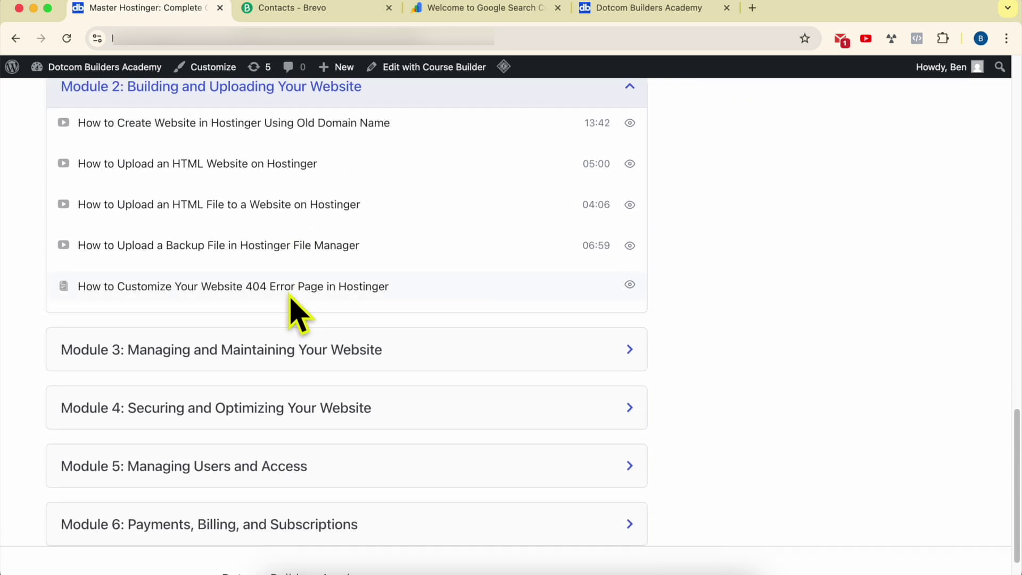
pyautogui.click(278, 301)
pyautogui.scroll(-4, 276, 362)
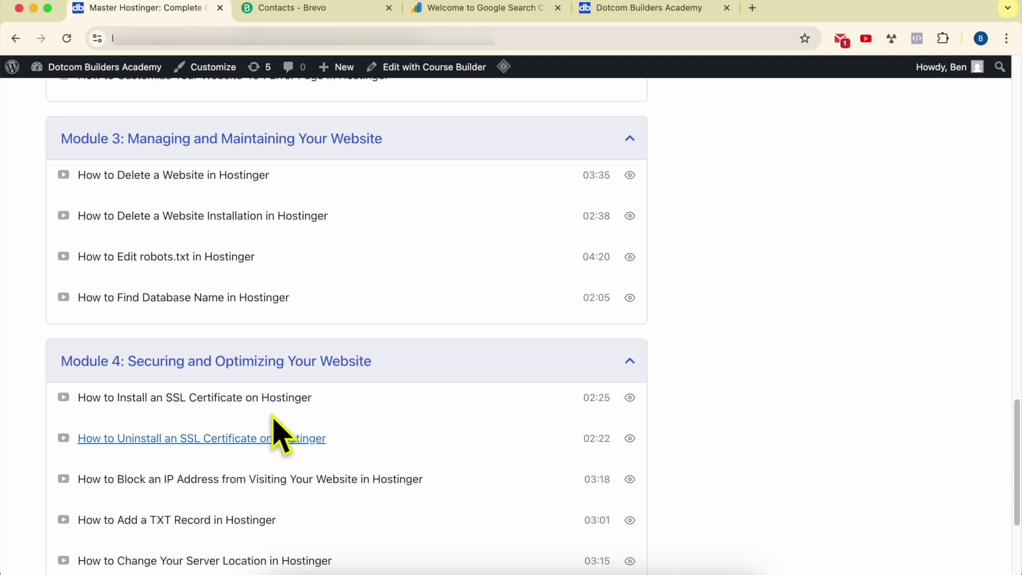
pyautogui.scroll(-4, 271, 426)
pyautogui.click(269, 426)
pyautogui.scroll(-2, 272, 421)
# Step: Return to the course list, open "All-in-One Bluehost Training" and examine its course content sections
pyautogui.click(16, 38)
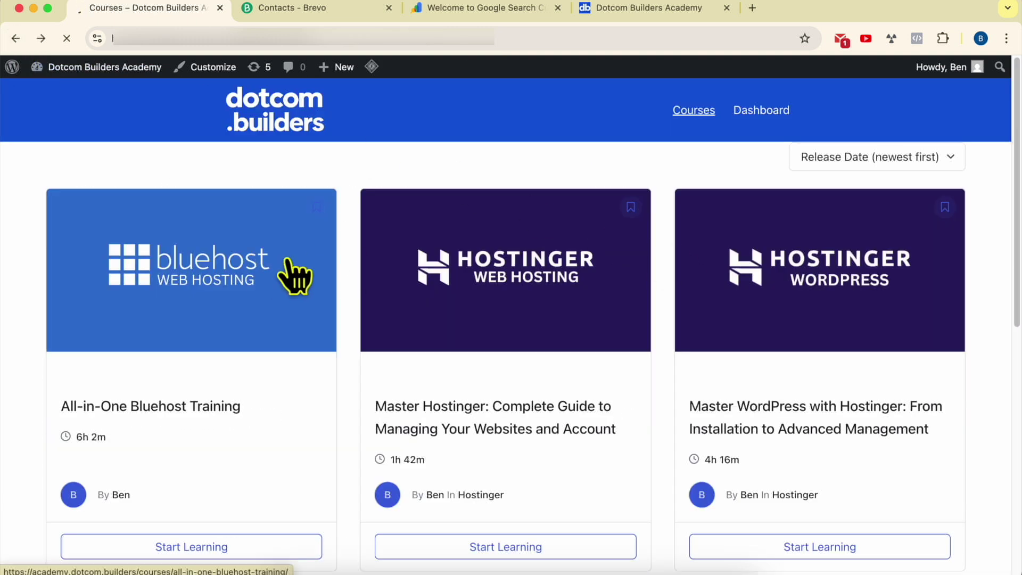
pyautogui.scroll(-15, 315, 274)
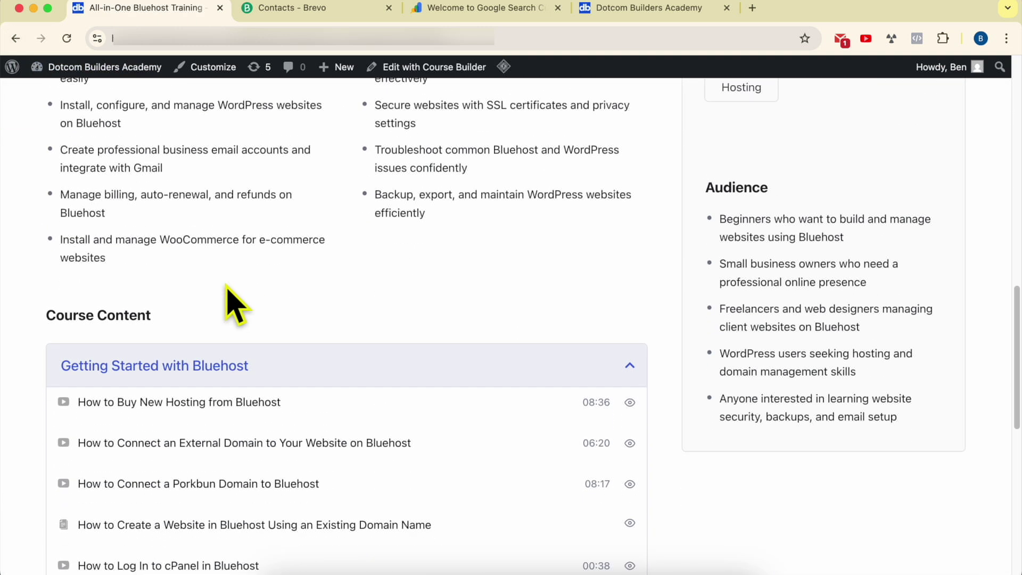
pyautogui.scroll(-10, 229, 314)
pyautogui.click(221, 261)
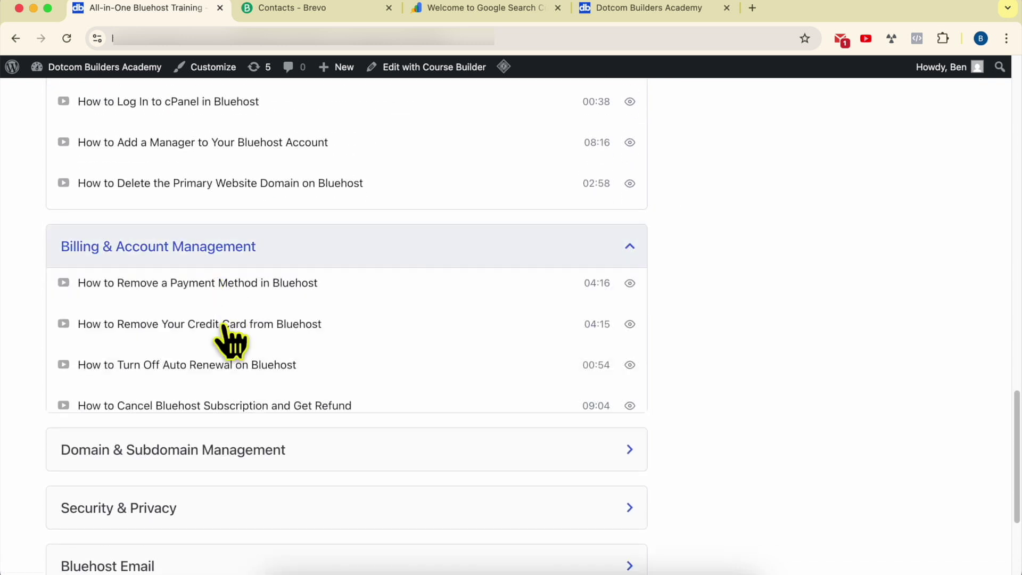
pyautogui.scroll(-4, 224, 325)
pyautogui.click(223, 280)
pyautogui.scroll(-4, 229, 362)
pyautogui.click(193, 318)
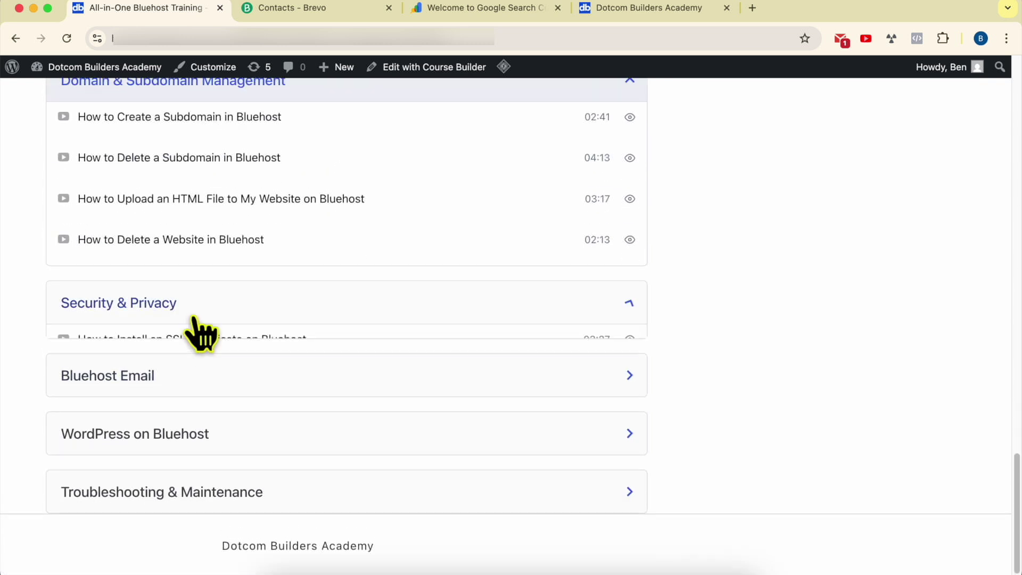
# Step: Switch to the "Join Dotcom Builders Academy today" page and examine its offer down to the sign-up form
pyautogui.click(625, 9)
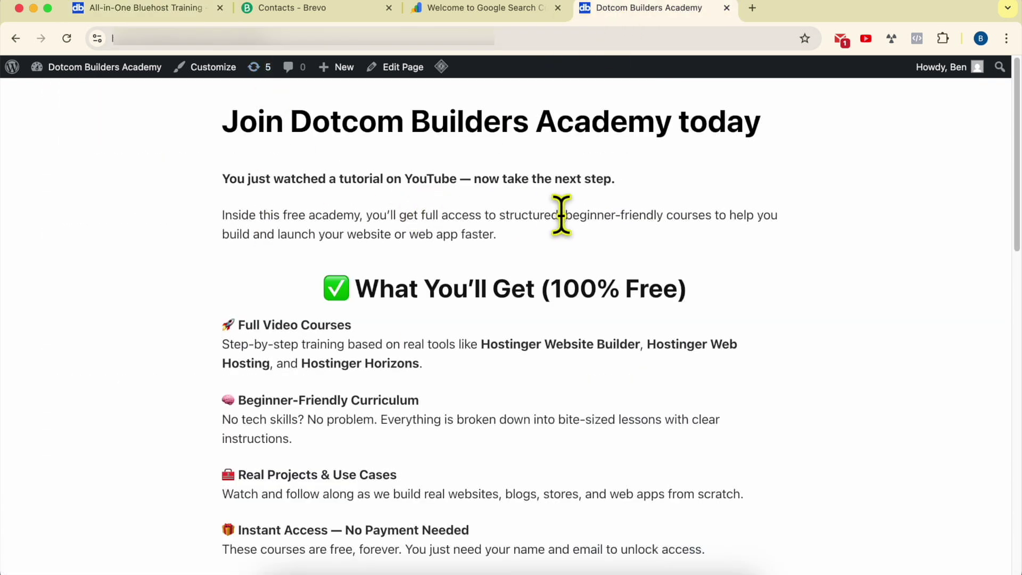
pyautogui.click(292, 40)
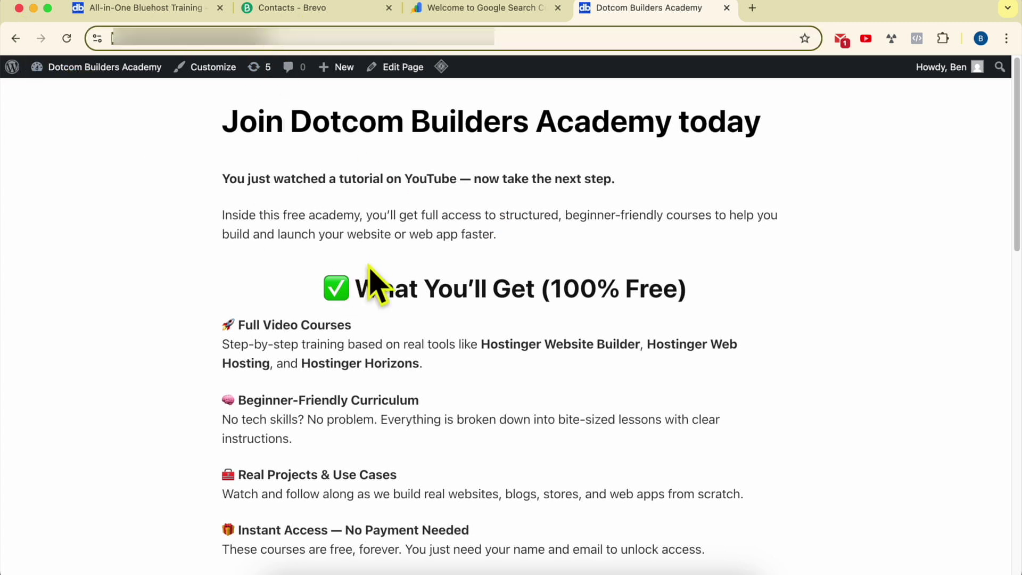
pyautogui.click(660, 285)
pyautogui.scroll(-10, 663, 277)
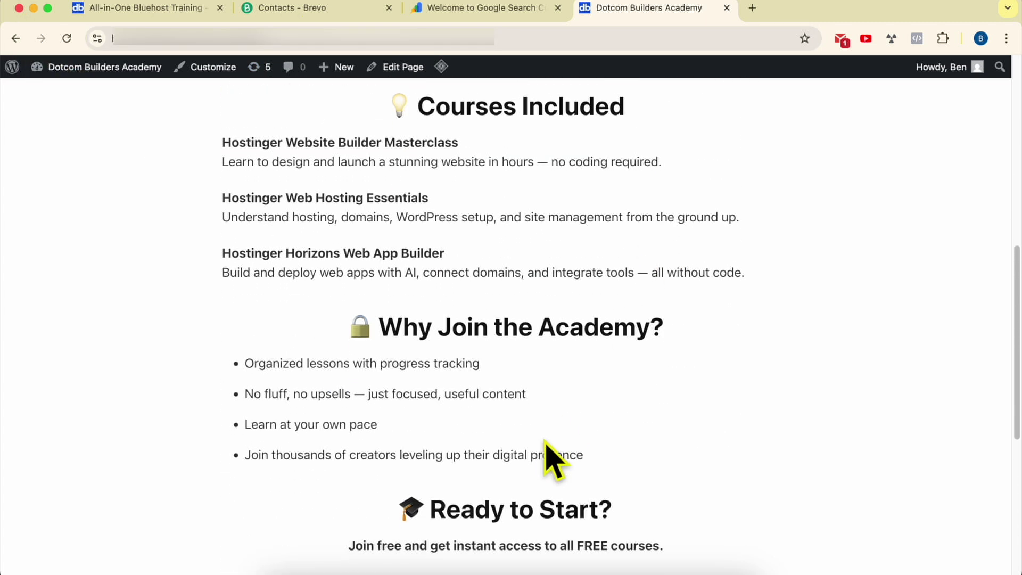
pyautogui.scroll(-6, 564, 436)
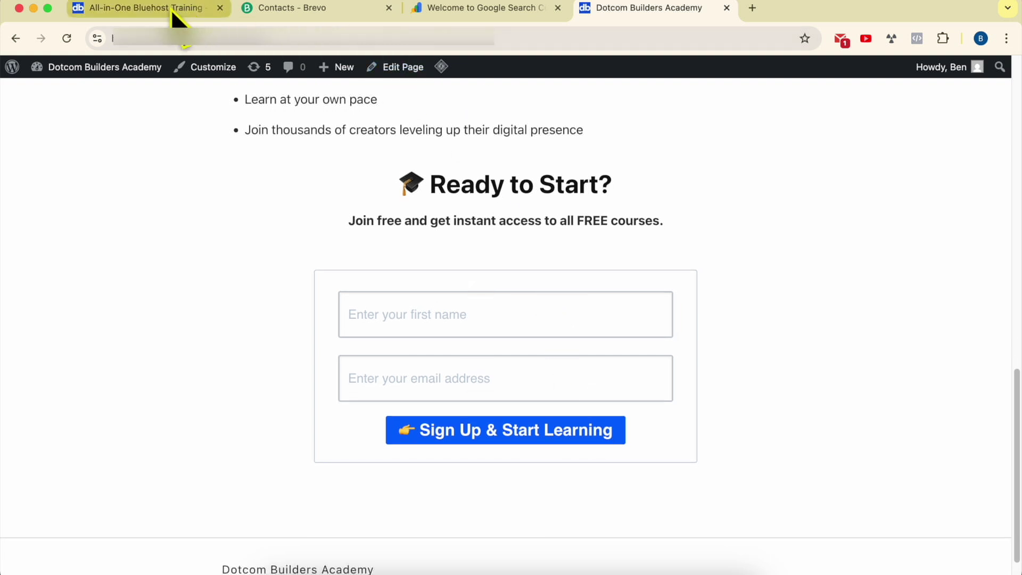
# Step: Return to the Dotcom Builders Academy course list and switch back to the academy's sign-up page
pyautogui.click(171, 12)
pyautogui.click(15, 39)
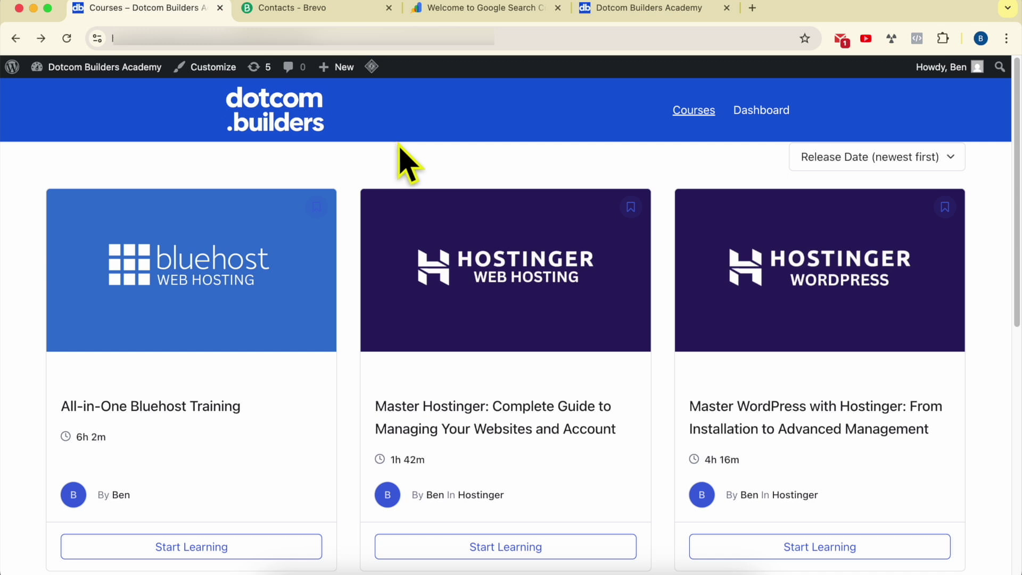
pyautogui.click(607, 16)
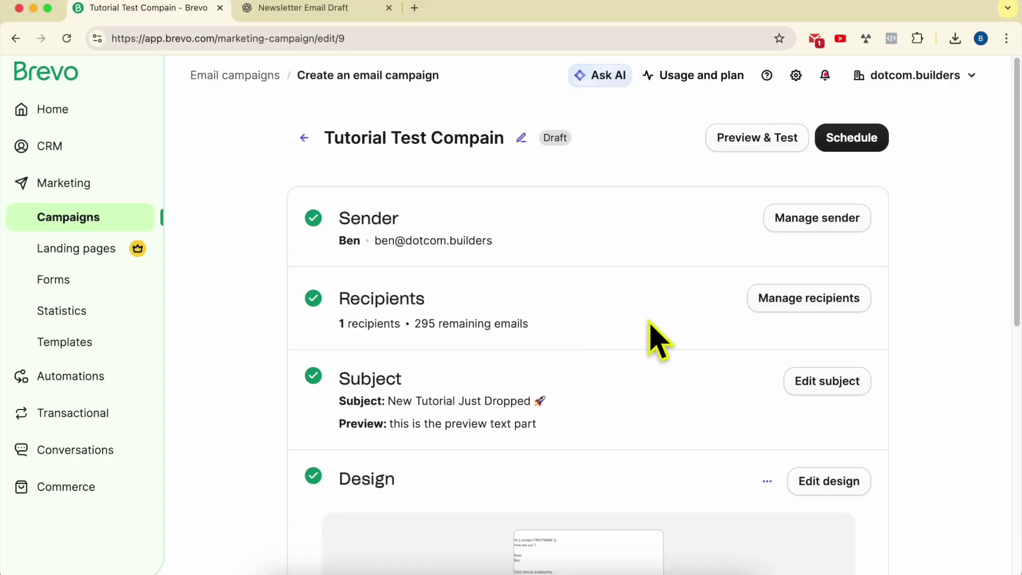
# Step: Review the "Tutorial Test Compain" campaign in Brevo, including its design preview and additional settings
pyautogui.scroll(-9, 651, 321)
pyautogui.scroll(1, 658, 338)
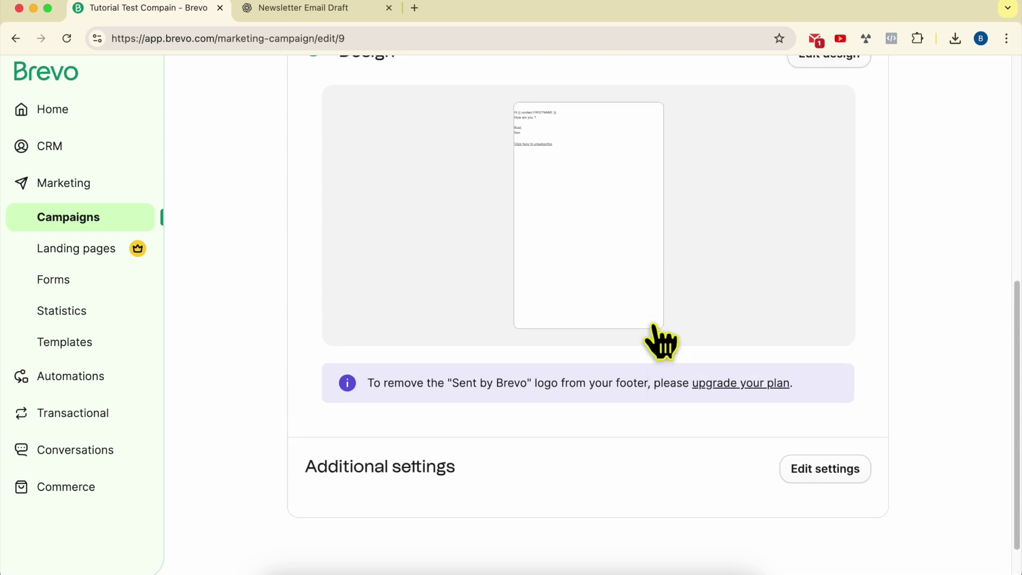
pyautogui.scroll(-1, 841, 492)
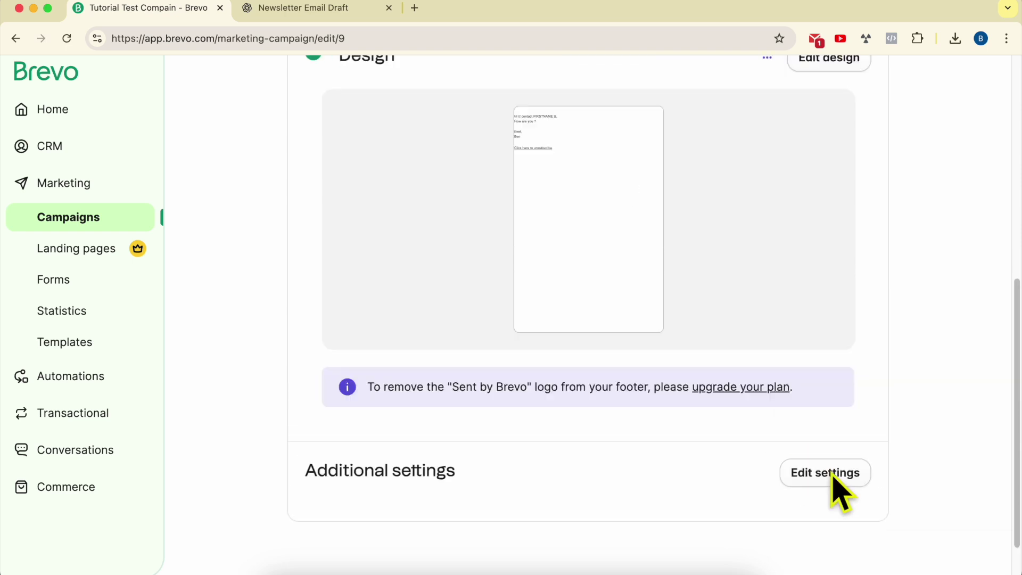
pyautogui.scroll(10, 839, 487)
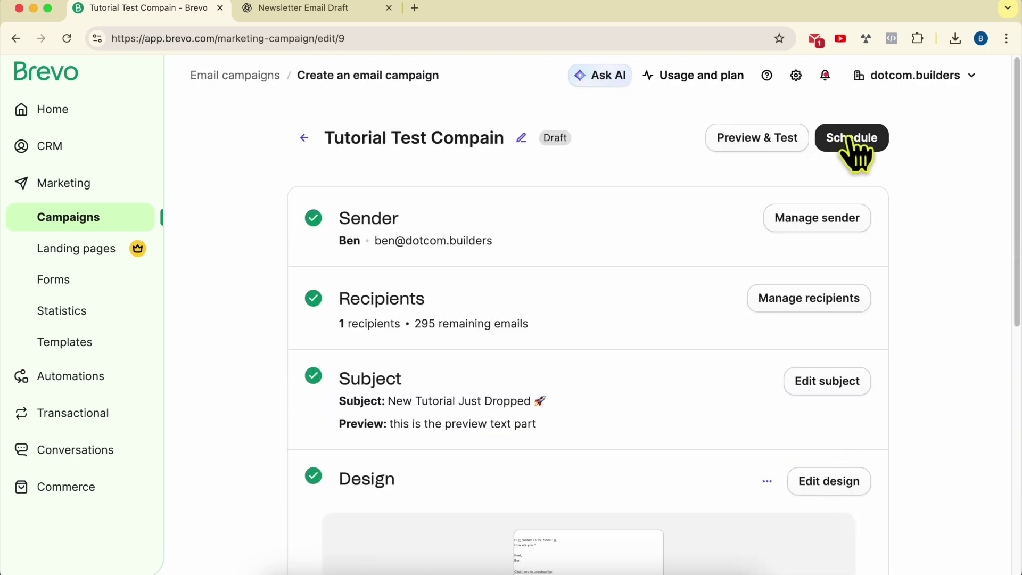
# Step: Open the campaign's Preview & Test, generate inbox previews and compare the mobile and desktop views of the email
pyautogui.click(745, 141)
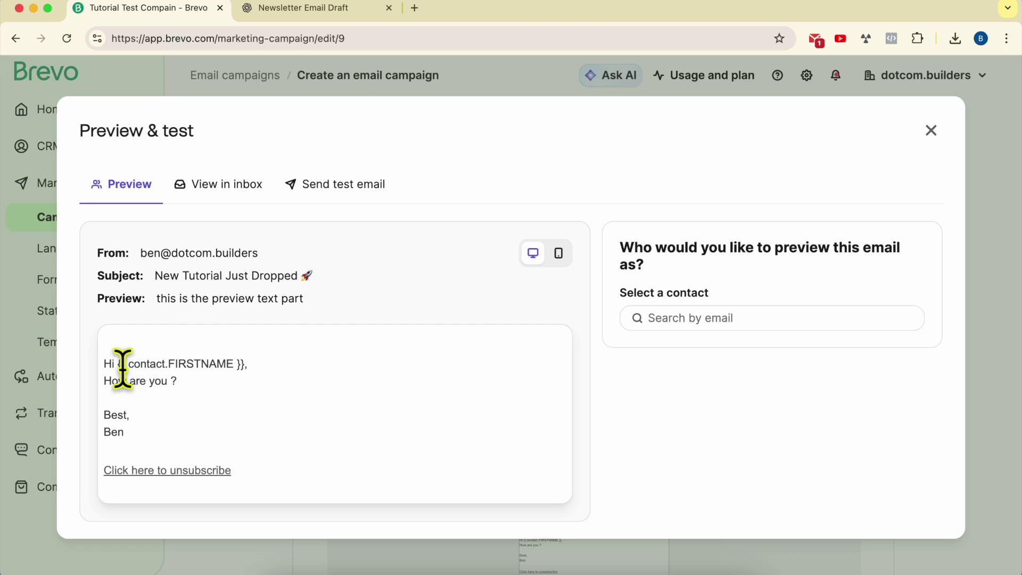
pyautogui.click(238, 187)
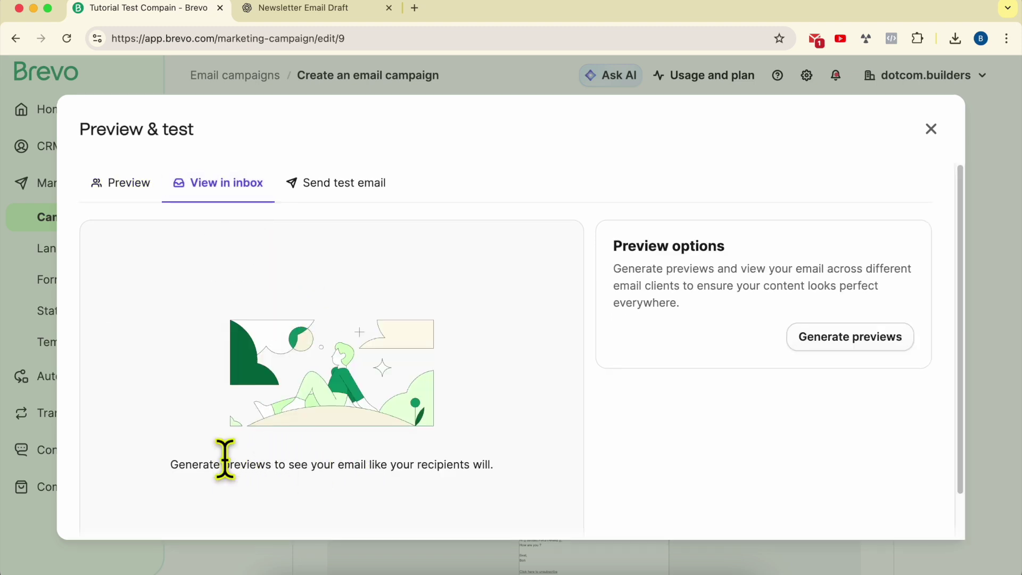
pyautogui.click(798, 340)
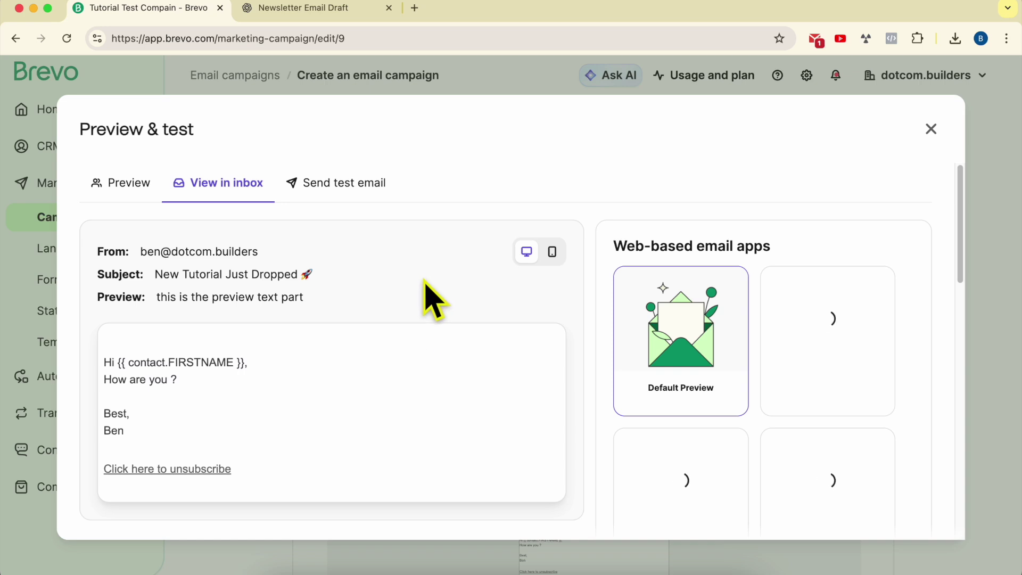
pyautogui.click(552, 252)
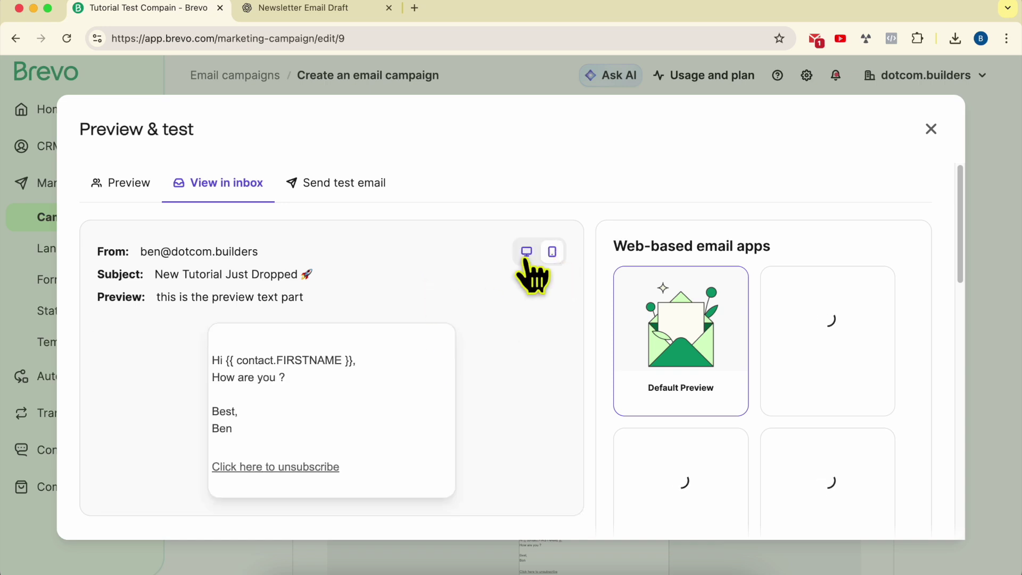
pyautogui.click(526, 255)
# Step: Examine how the email looks in the iPhone SE and iPhone 13 inbox previews
pyautogui.scroll(-2, 682, 319)
pyautogui.scroll(-4, 686, 329)
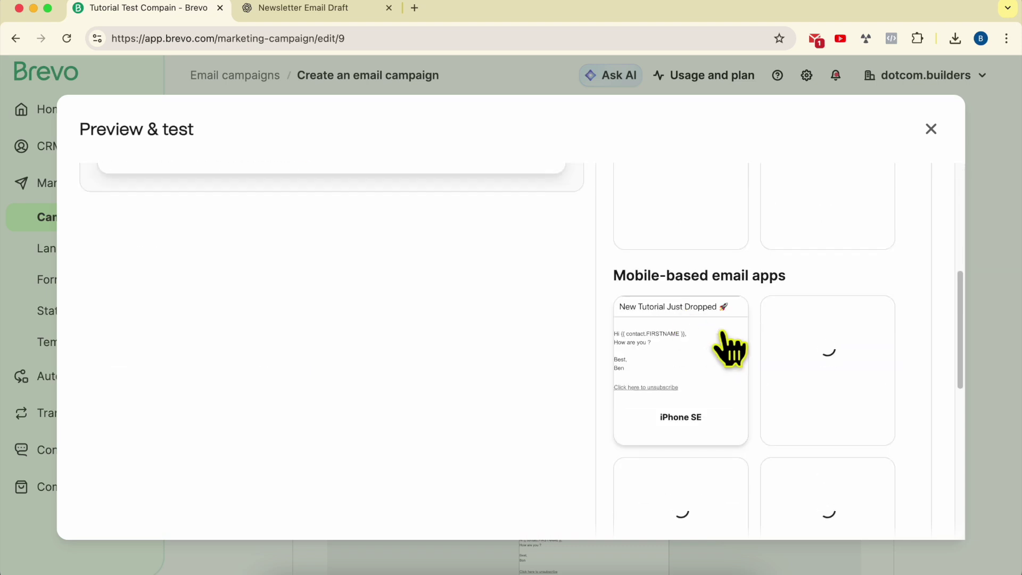
pyautogui.click(709, 364)
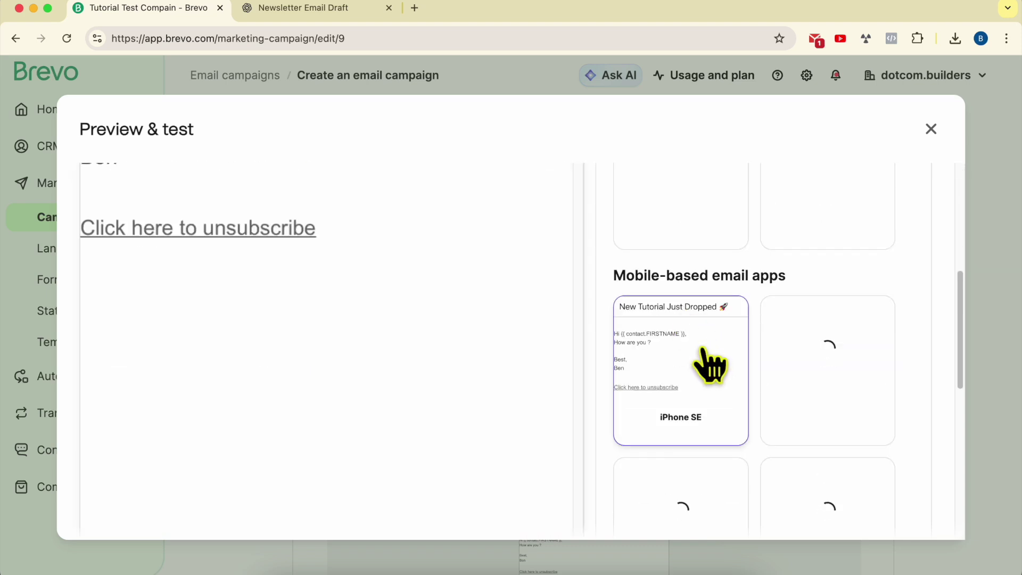
pyautogui.scroll(6, 456, 351)
pyautogui.scroll(-3, 453, 351)
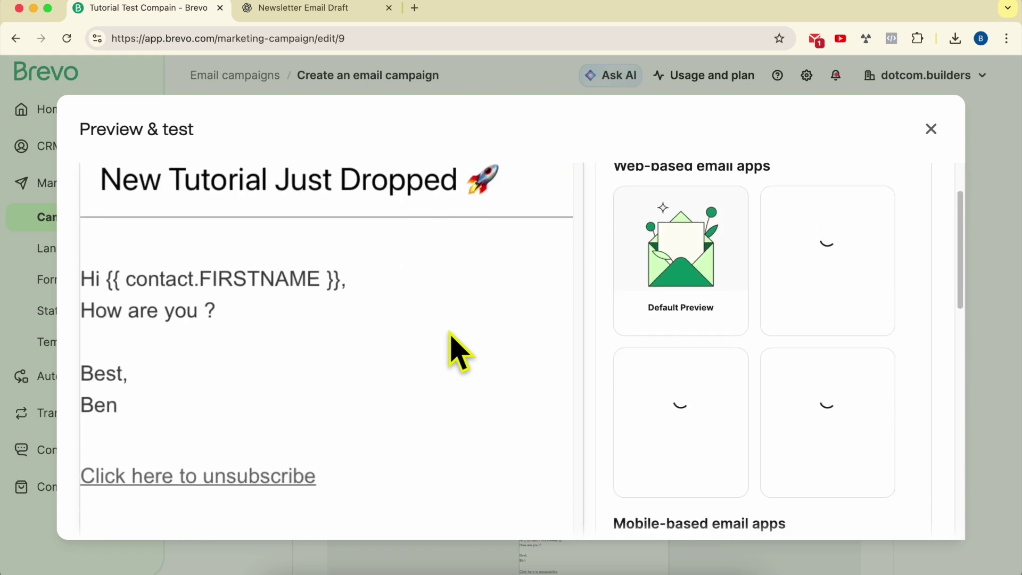
pyautogui.scroll(-5, 761, 383)
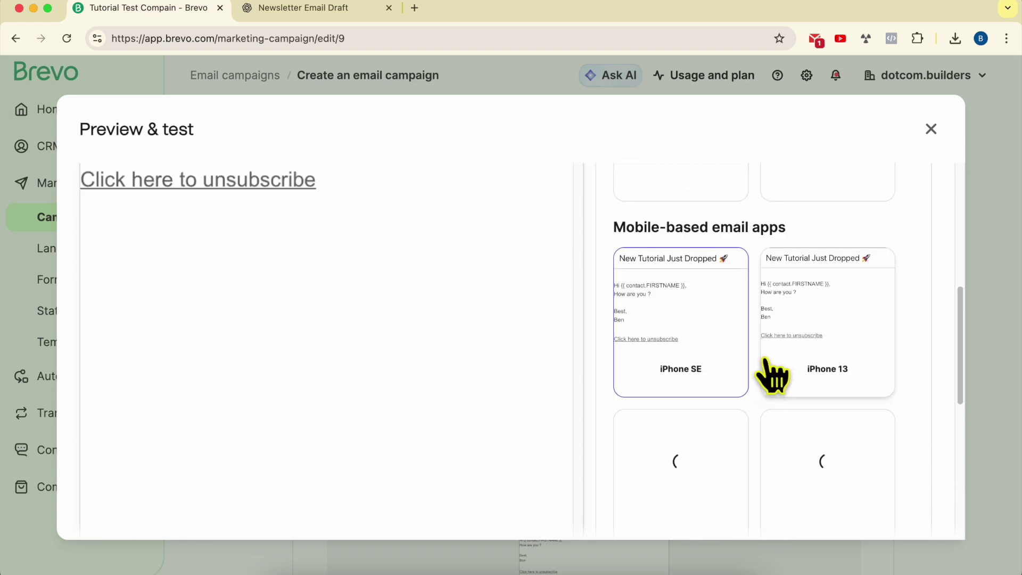
pyautogui.click(826, 334)
pyautogui.scroll(5, 404, 358)
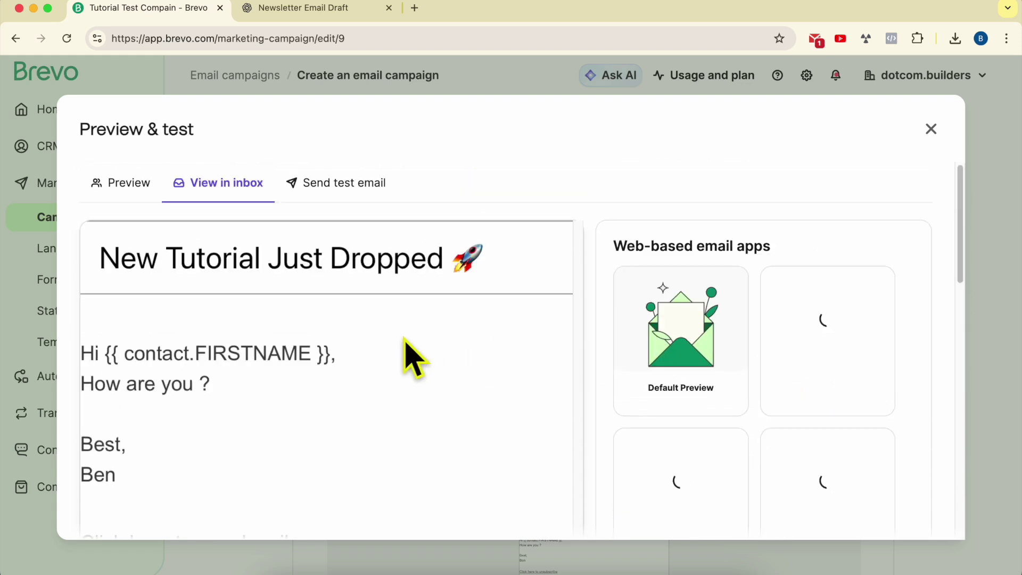
# Step: Check the recipient options for sending a test email, and close Preview & Test without sending one
pyautogui.click(345, 192)
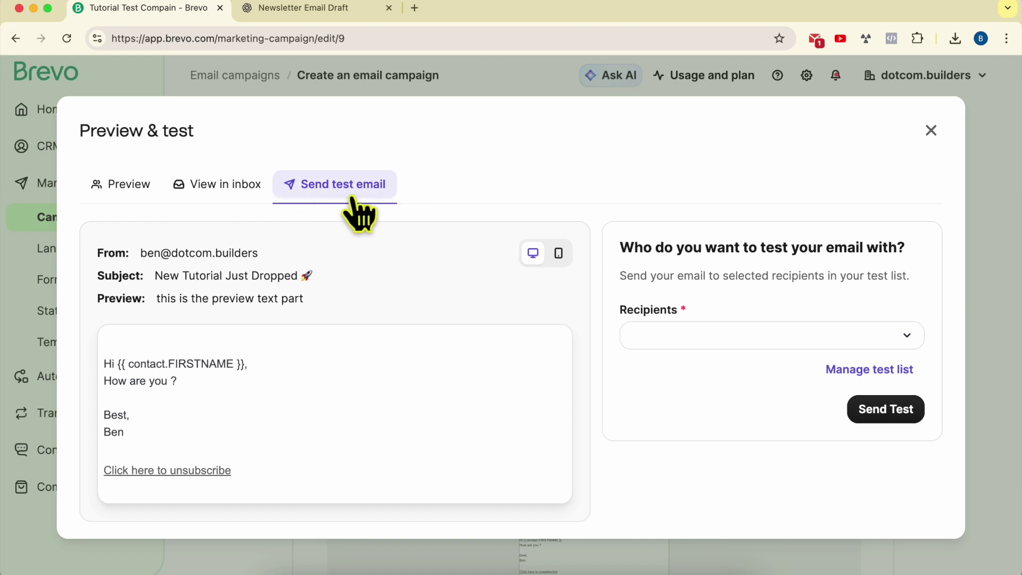
pyautogui.click(703, 344)
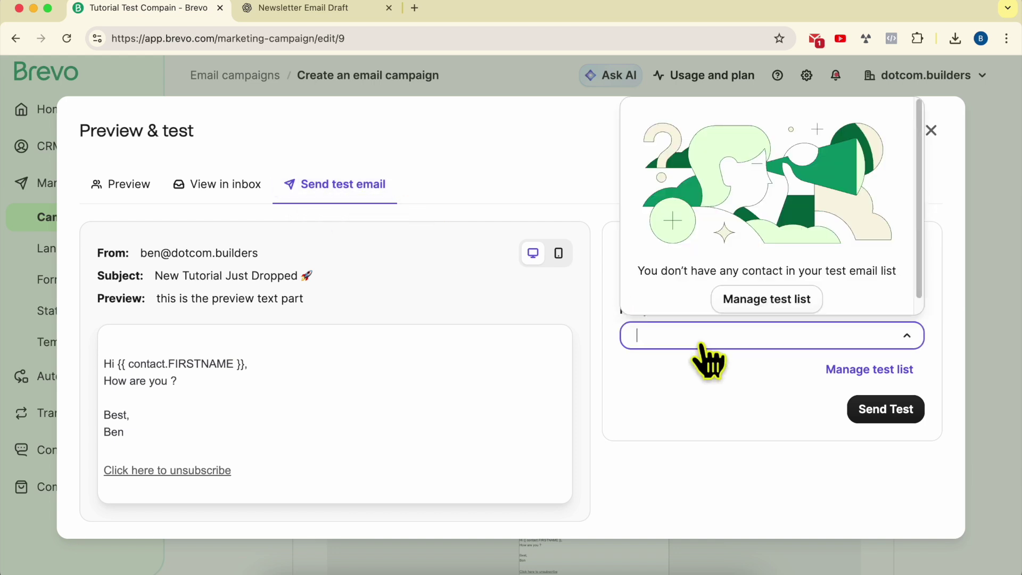
pyautogui.click(703, 345)
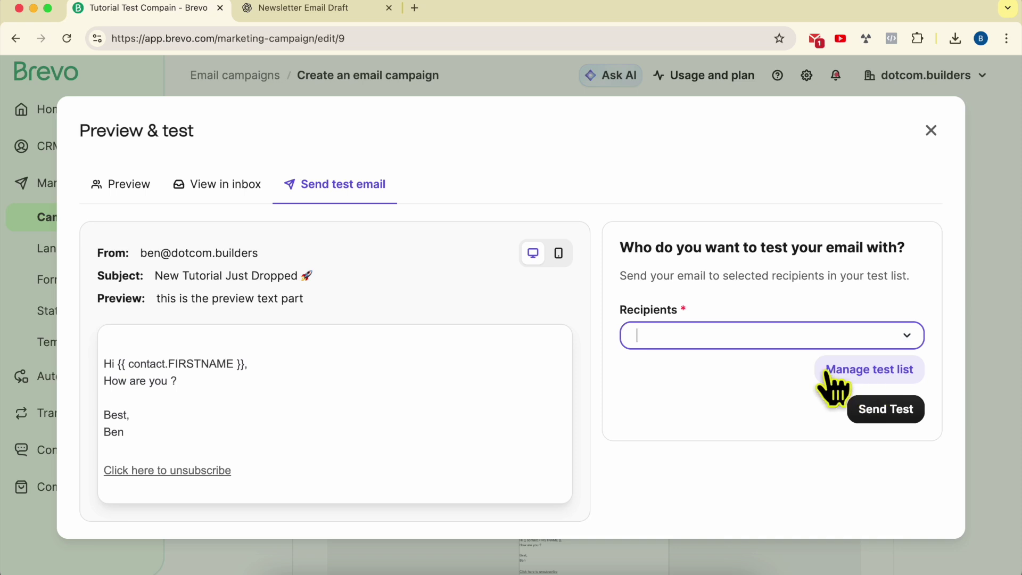
pyautogui.click(693, 343)
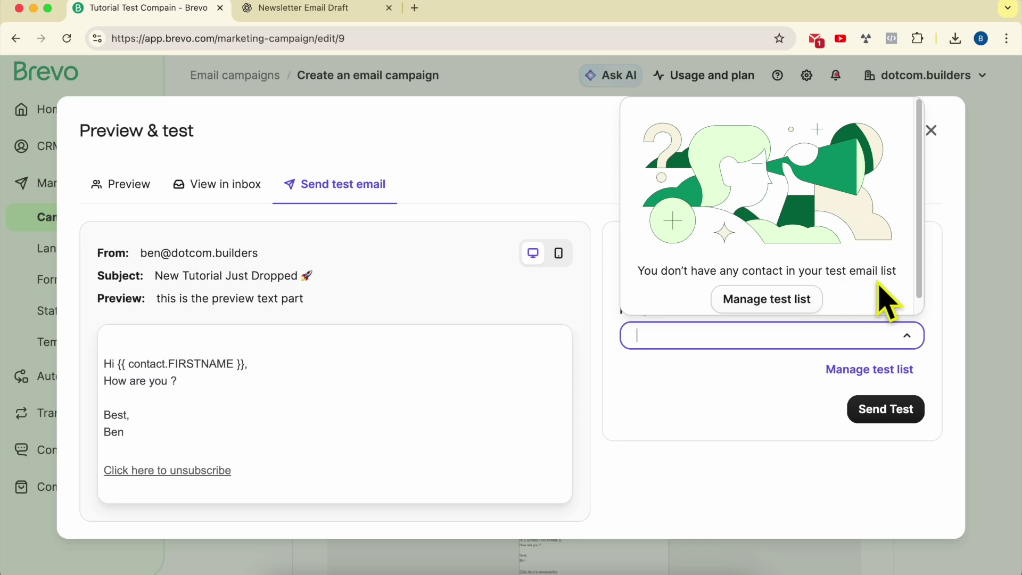
pyautogui.click(663, 399)
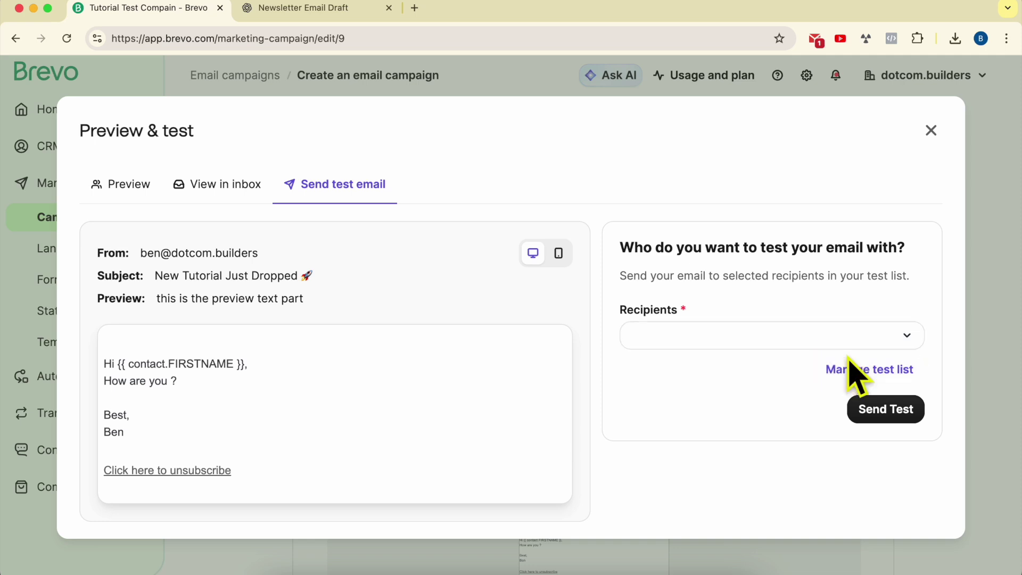
pyautogui.click(931, 131)
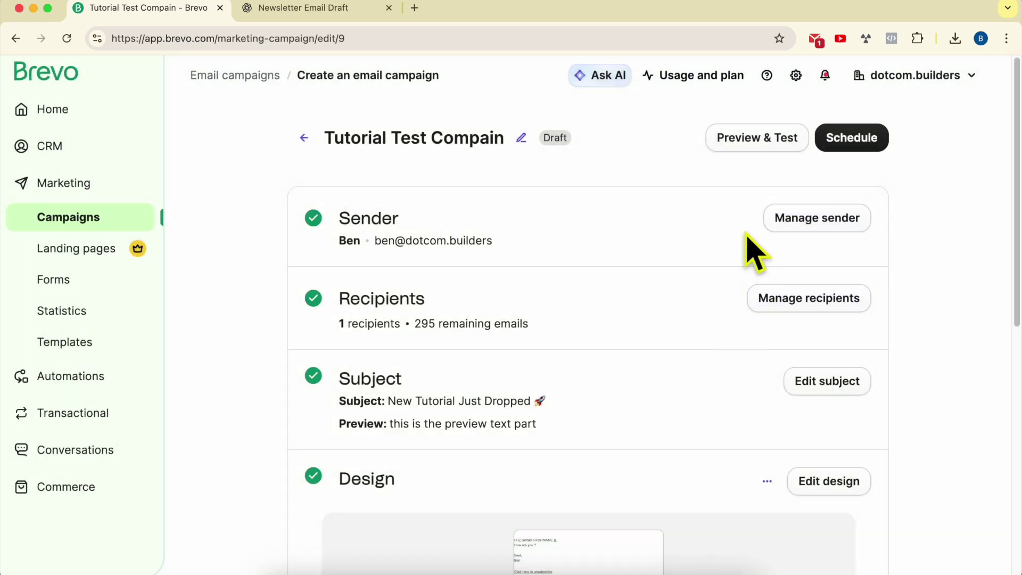
# Step: Open the campaign's schedule options, choose Send now as the delivery time and send the campaign
pyautogui.click(857, 138)
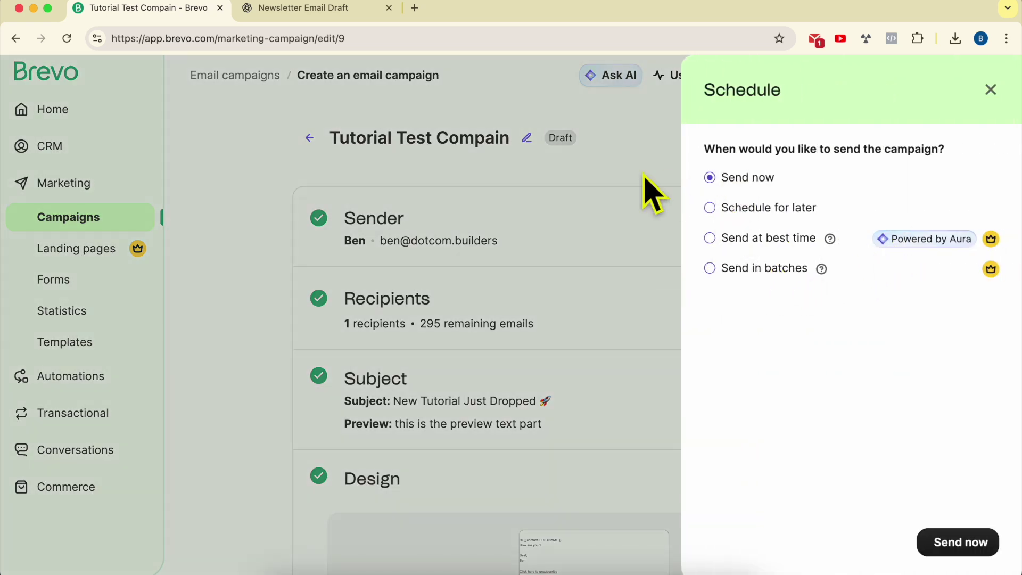
pyautogui.click(991, 89)
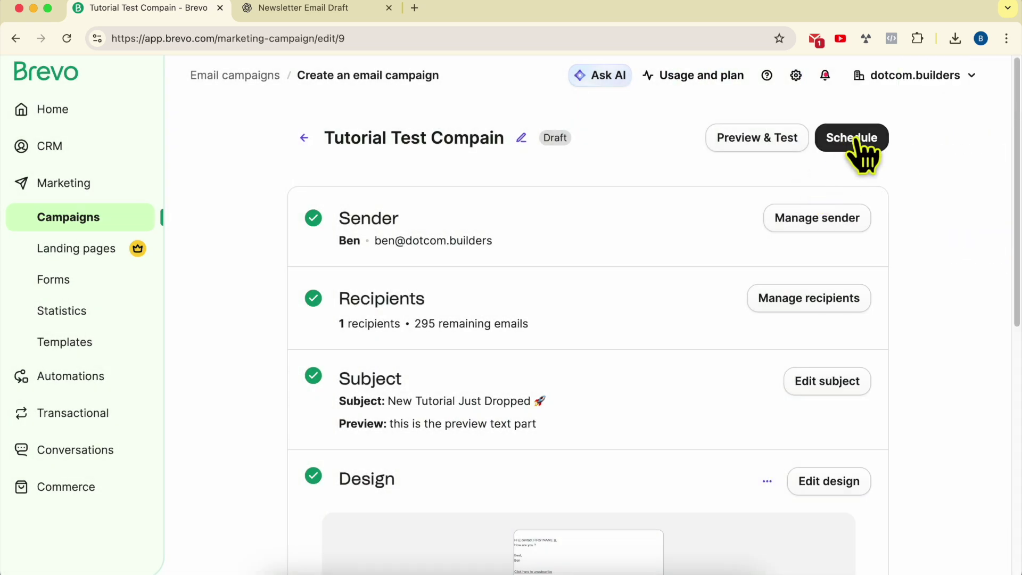
pyautogui.click(853, 139)
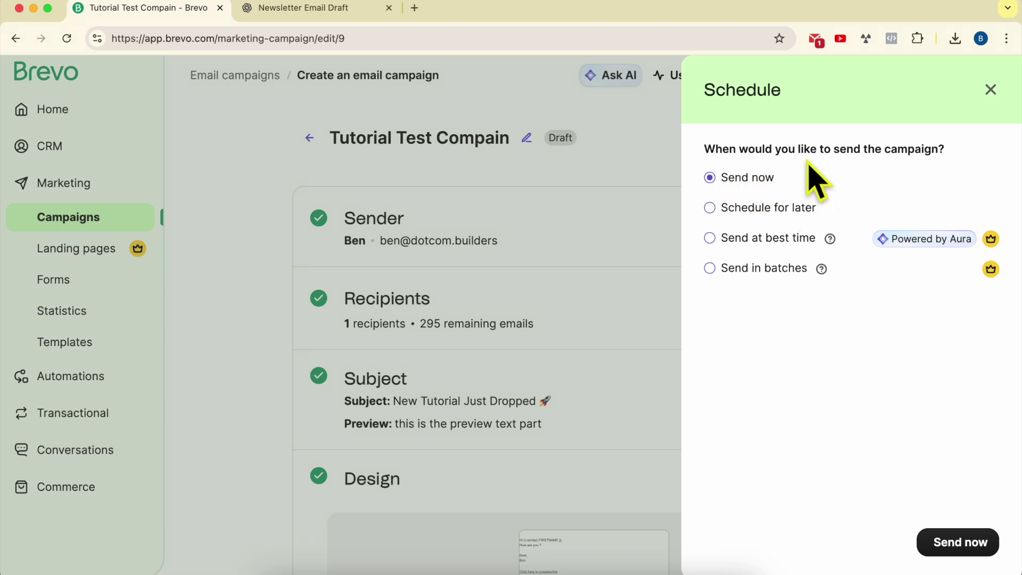
pyautogui.moveTo(706, 151); pyautogui.dragTo(976, 167)
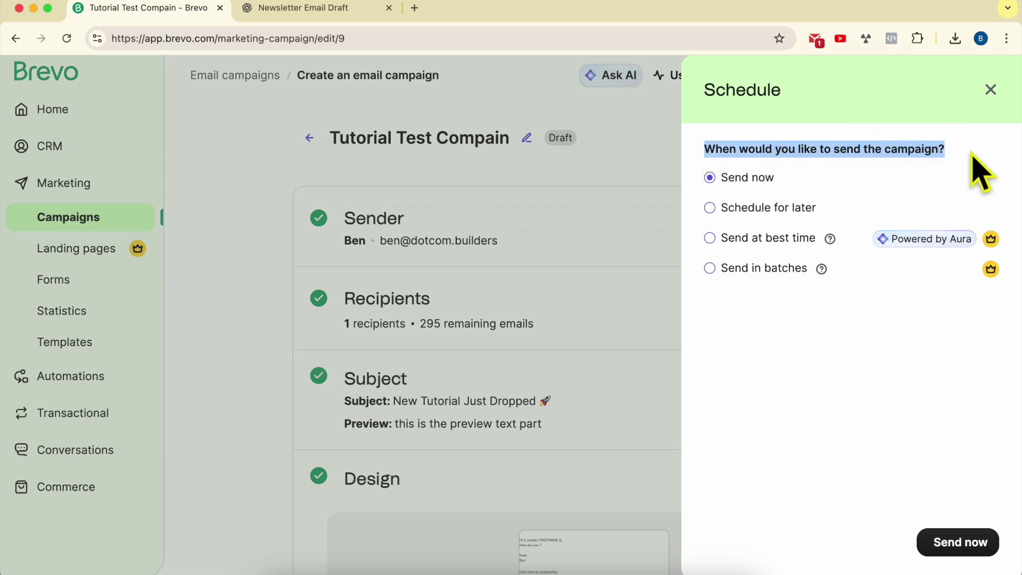
pyautogui.click(723, 184)
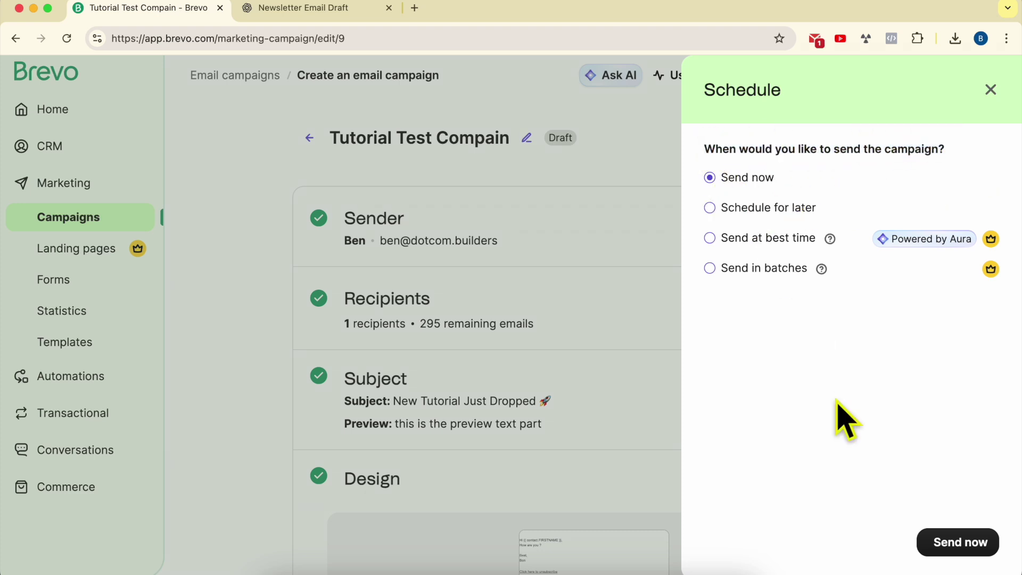
pyautogui.click(959, 548)
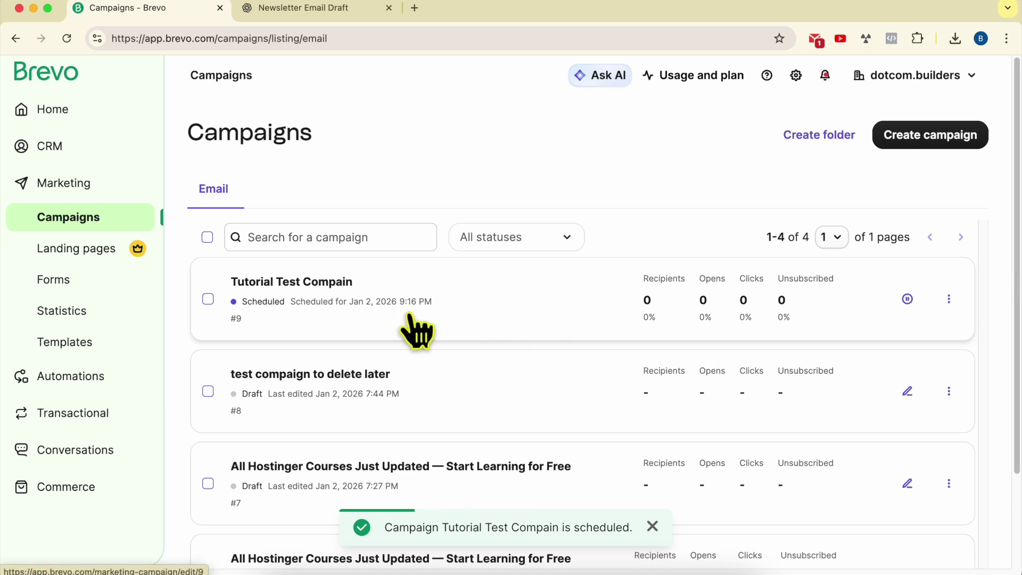
# Step: Reopen the "Tutorial Test Compain" campaign and clear the unread message listed in Checker Plus for Gmail
pyautogui.click(296, 285)
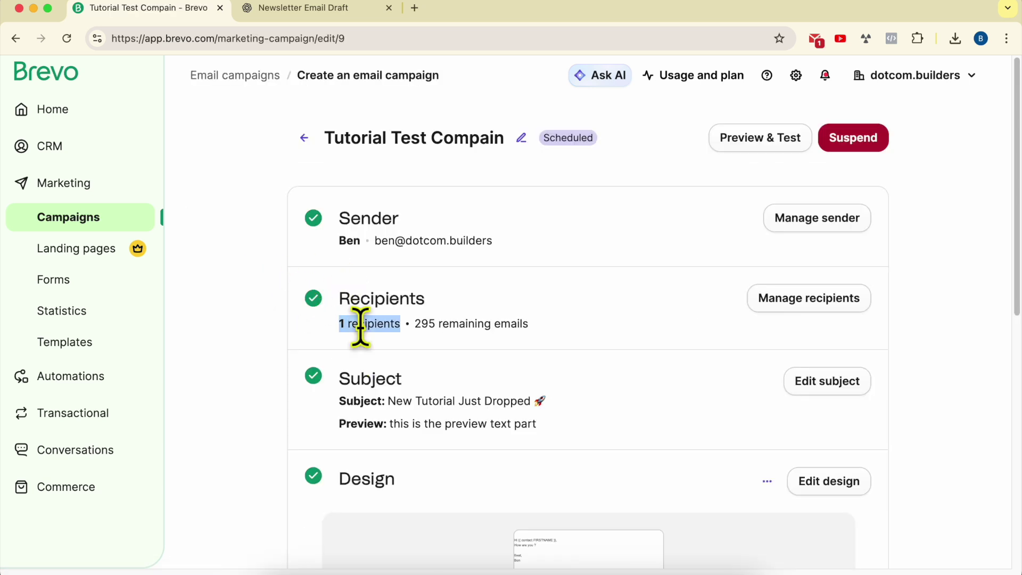
pyautogui.click(816, 38)
pyautogui.moveTo(612, 202)
pyautogui.click(680, 148)
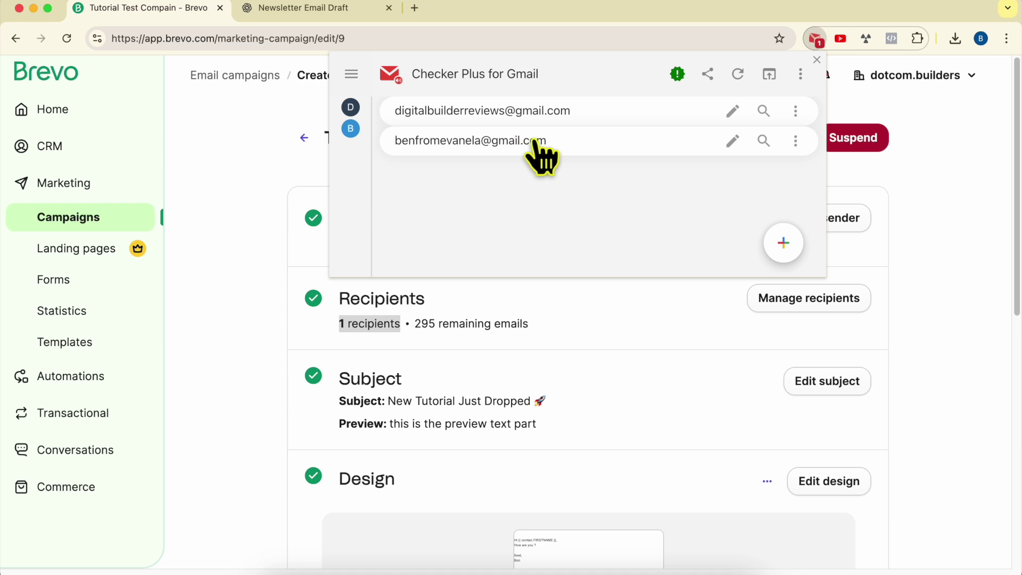
# Step: Refresh the Checker Plus for Gmail list and read the "[Brevo] Your campaign has been sent" email
pyautogui.click(819, 41)
pyautogui.click(818, 41)
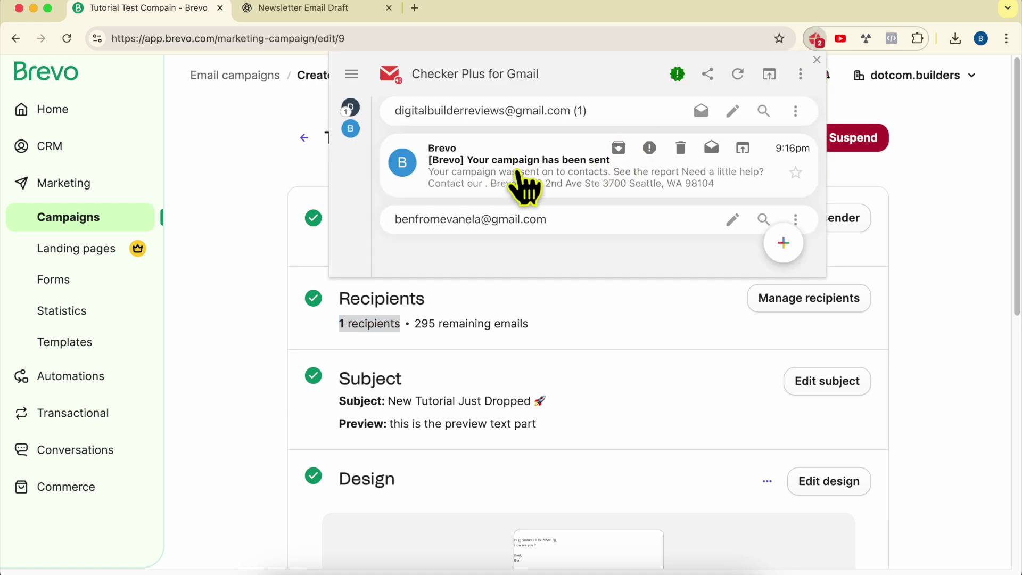
pyautogui.click(501, 181)
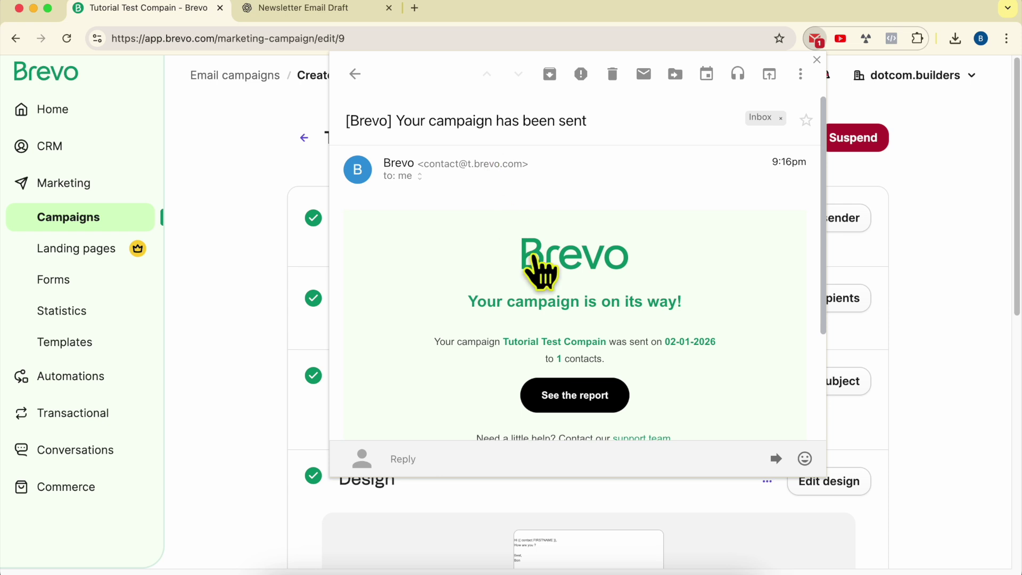
pyautogui.moveTo(464, 305); pyautogui.dragTo(714, 319)
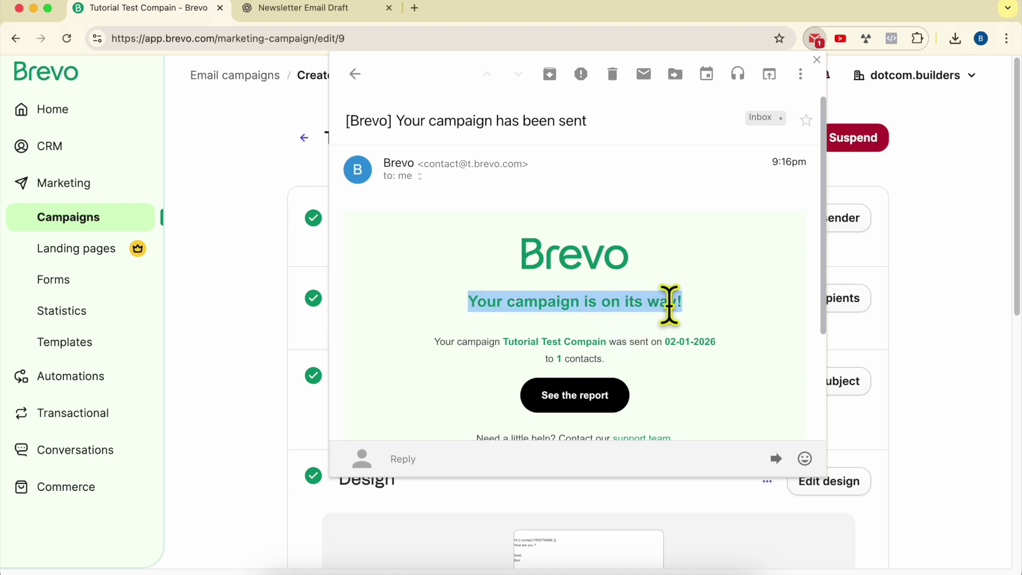
# Step: Read the received "New Tutorial Just Dropped" email, open it in Gmail and return to the Brevo campaign page
pyautogui.click(949, 245)
pyautogui.click(814, 41)
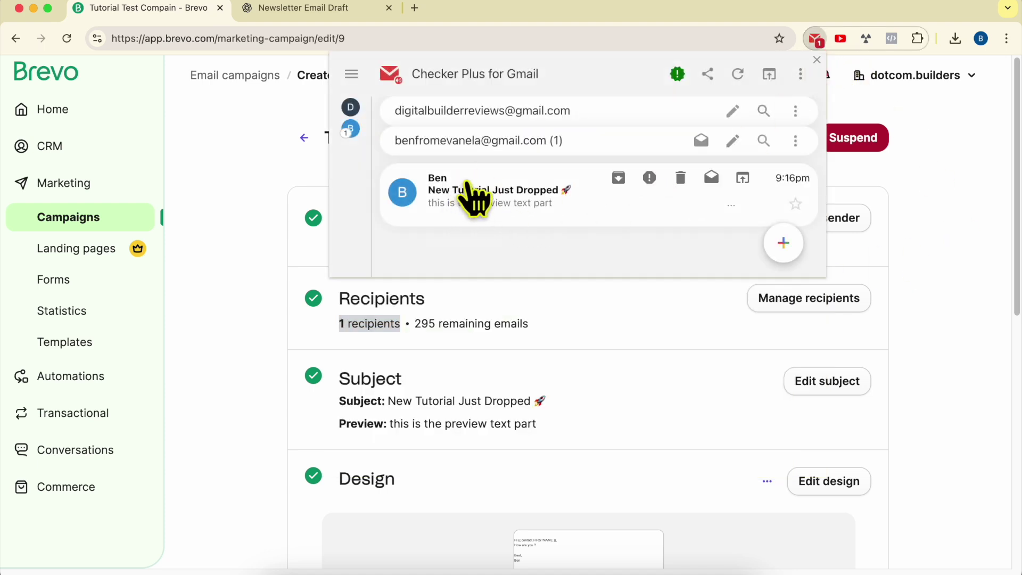
pyautogui.click(487, 203)
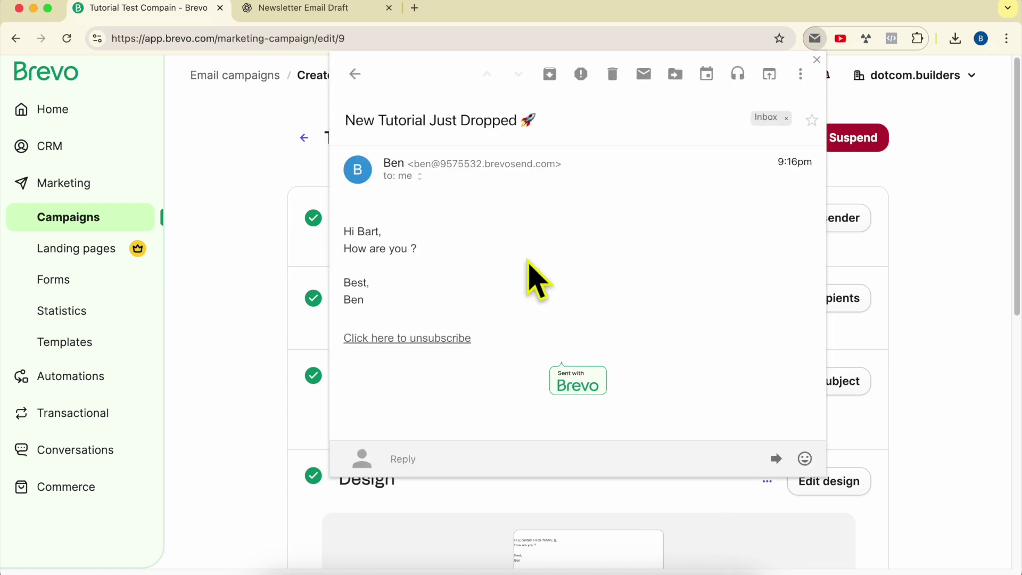
pyautogui.click(496, 122)
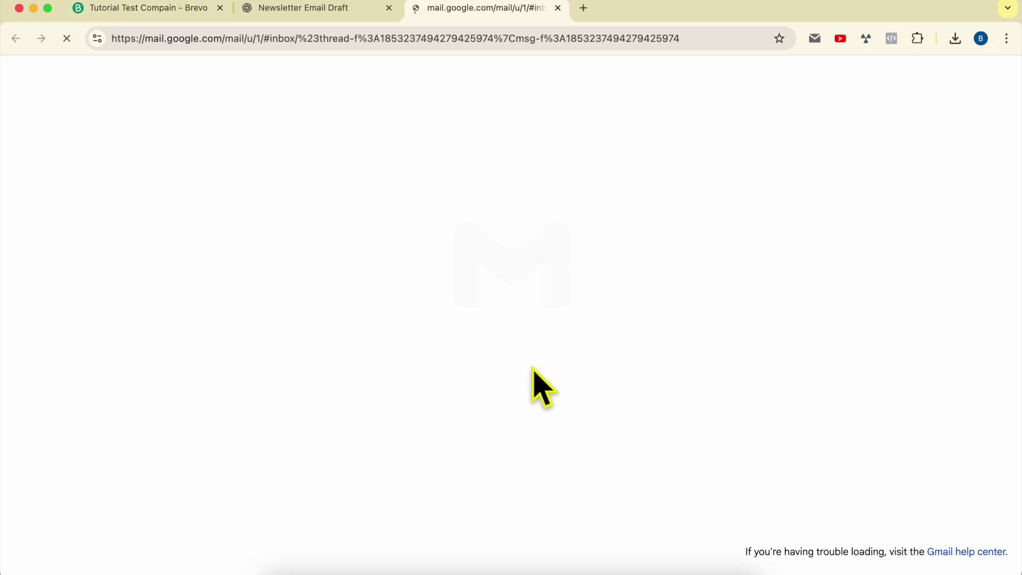
pyautogui.click(182, 10)
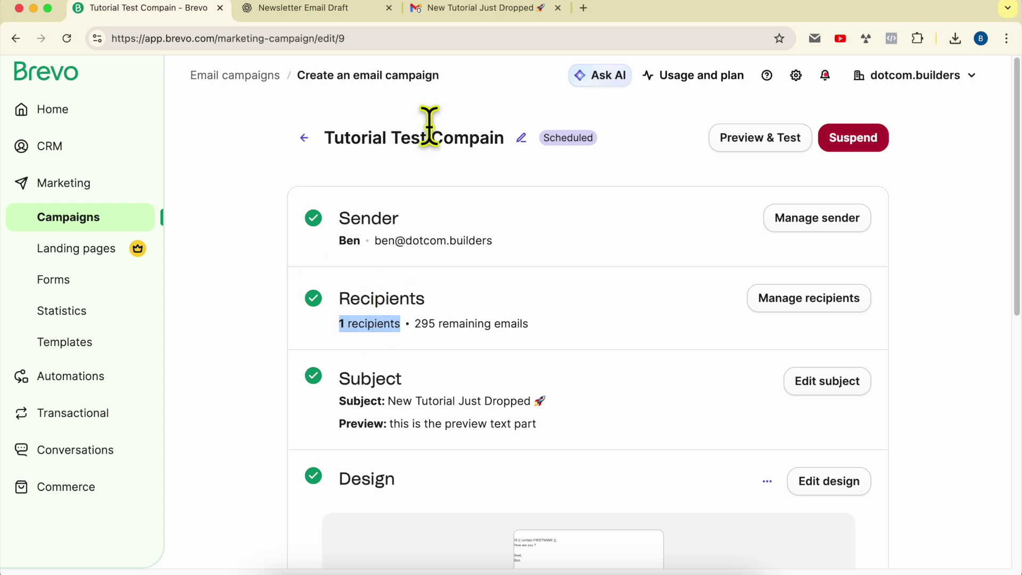
# Step: Check the greeting of the received email in Gmail, and open the campaign's design in the Brevo editor
pyautogui.click(479, 11)
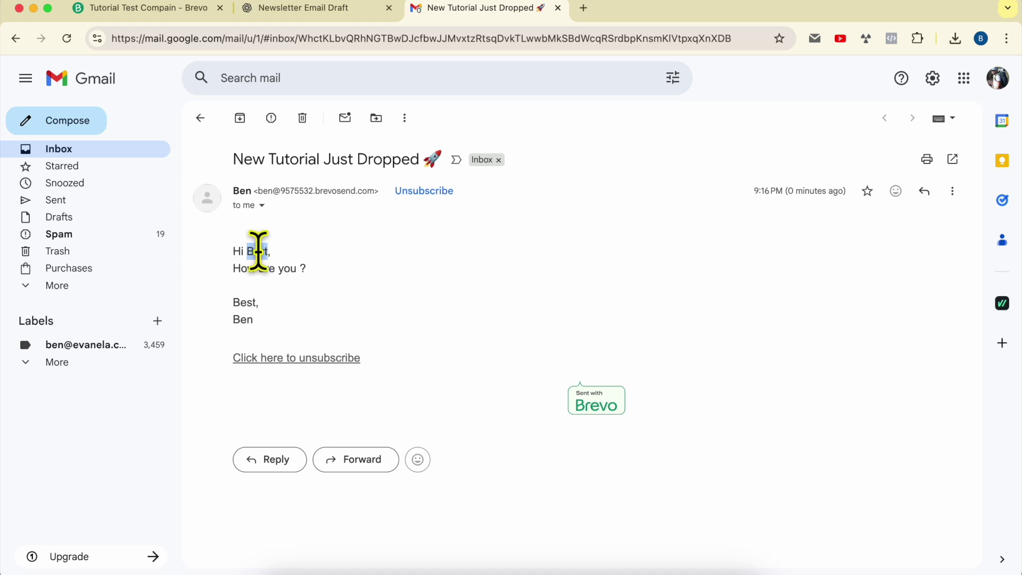
pyautogui.click(146, 8)
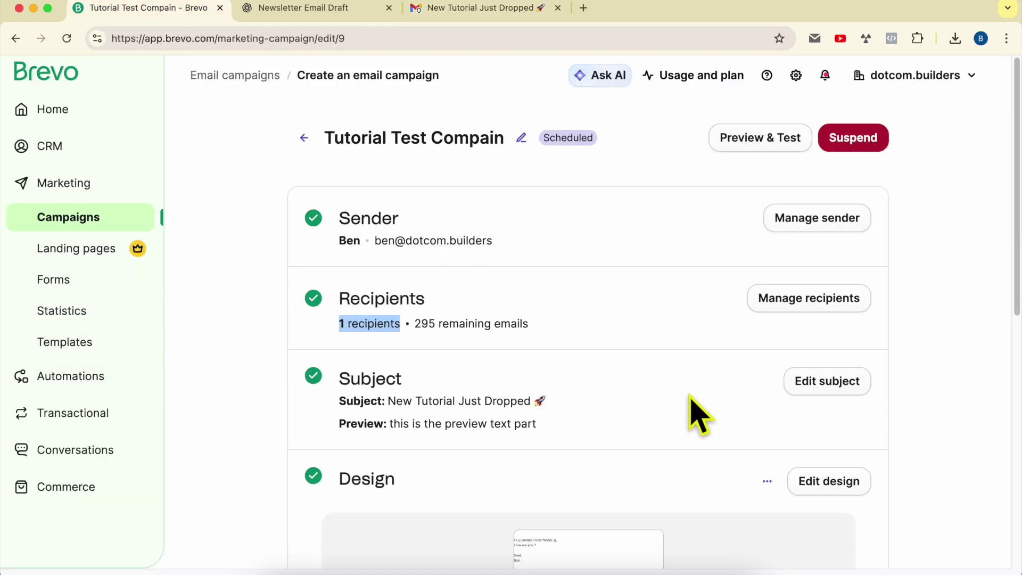
pyautogui.scroll(-3, 833, 372)
pyautogui.click(828, 347)
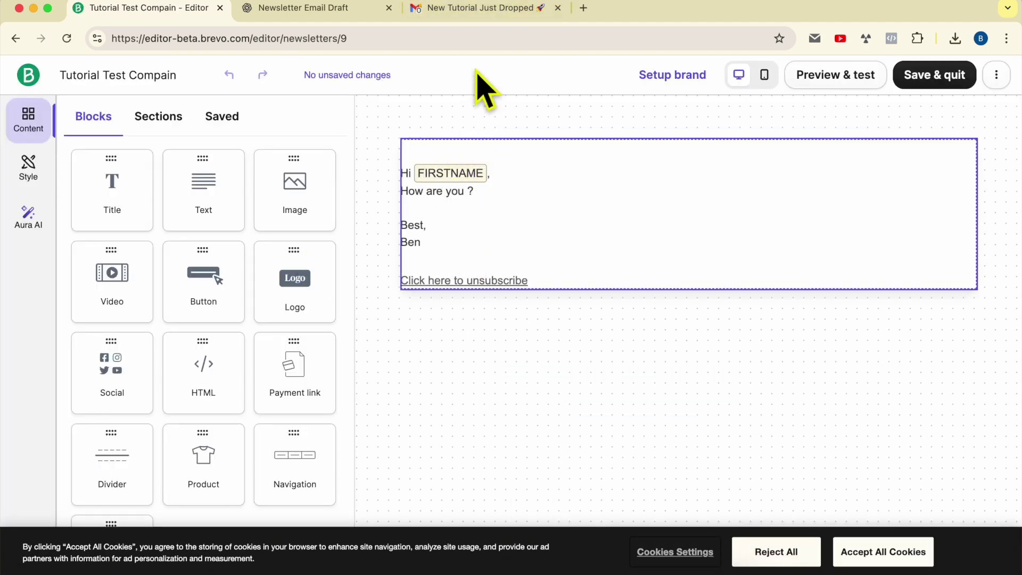
# Step: Return to the received email in Gmail and compare its greeting line with the FIRSTNAME placeholder in the design
pyautogui.click(471, 9)
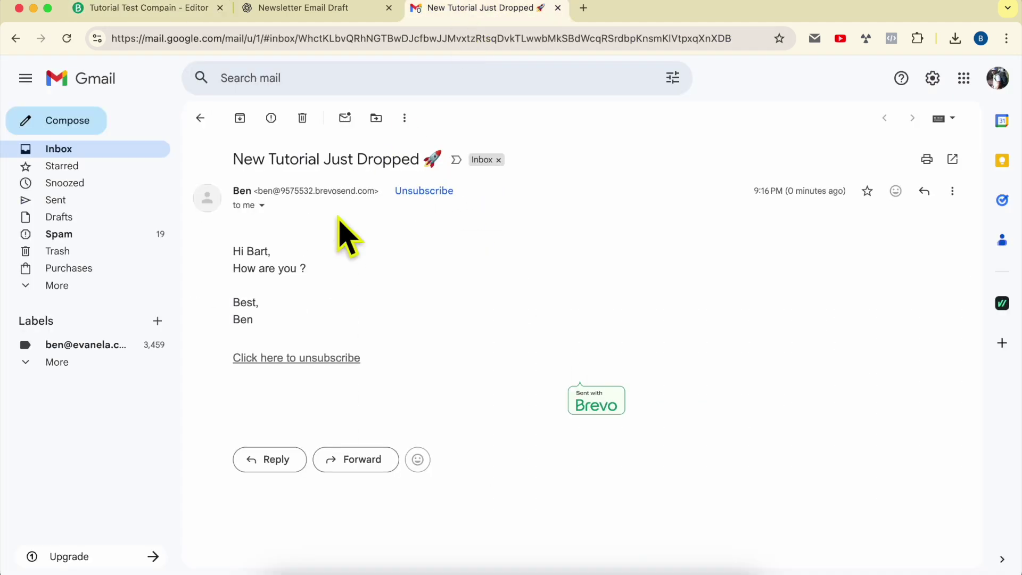
pyautogui.click(256, 249)
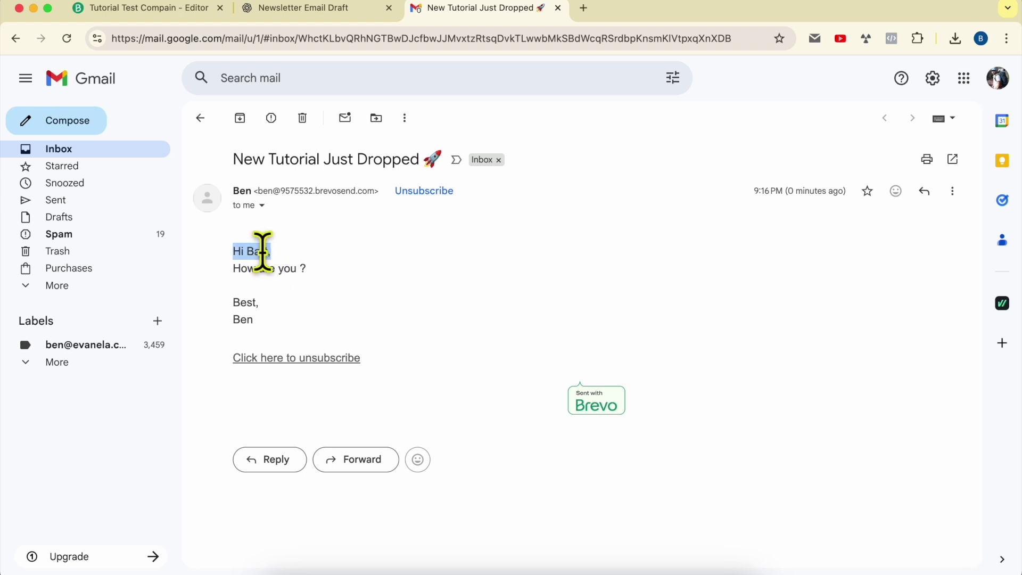
pyautogui.click(296, 271)
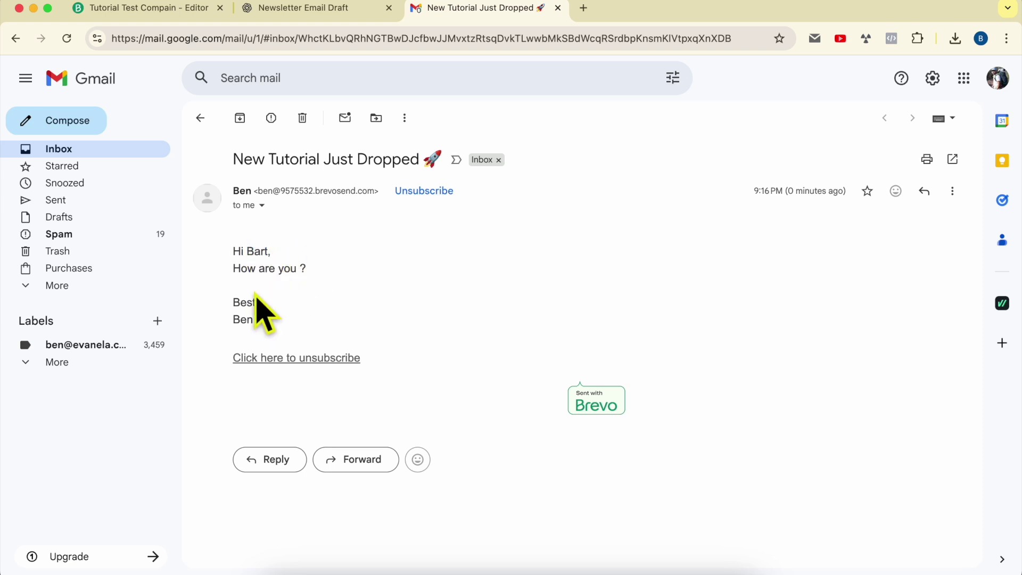